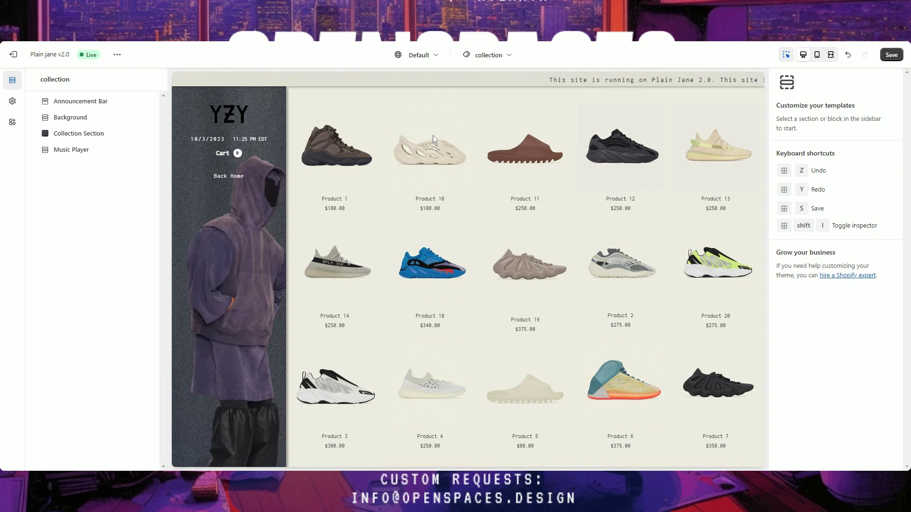
Open the store's Password page template for editing
click(494, 58)
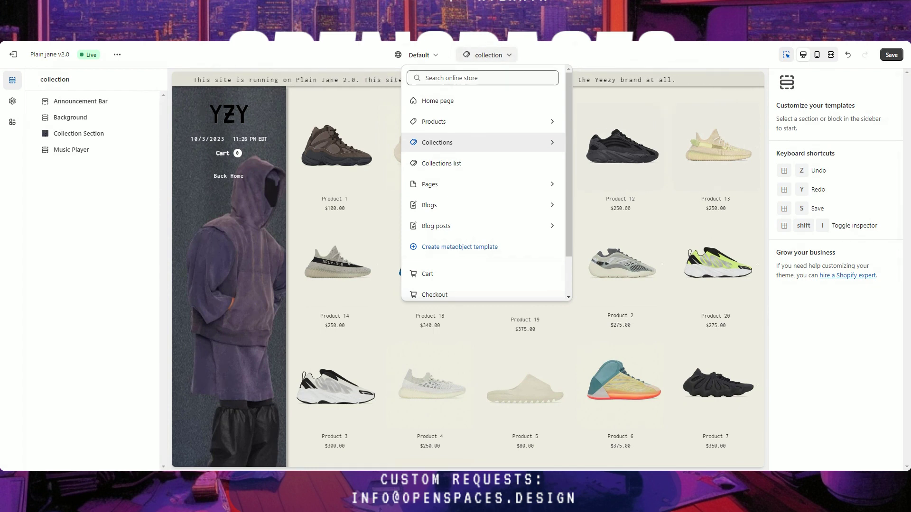
scroll(484, 220, down, 1)
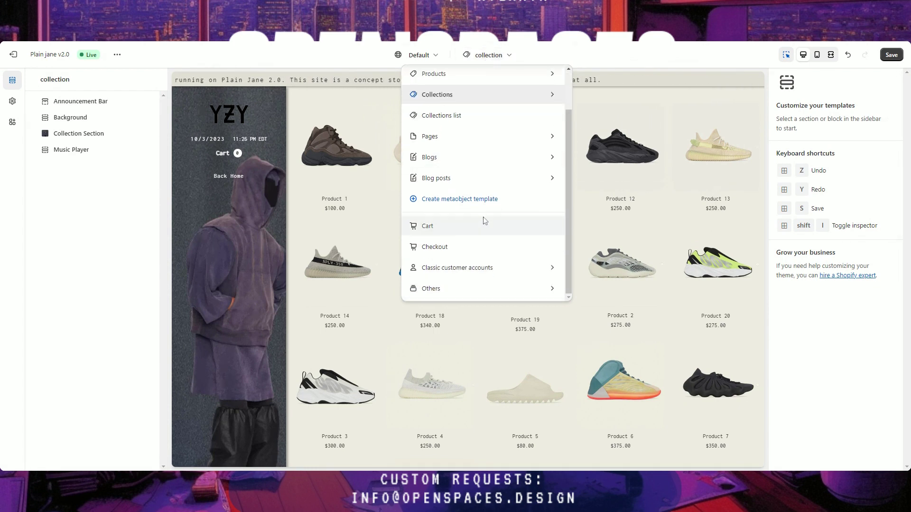
click(468, 290)
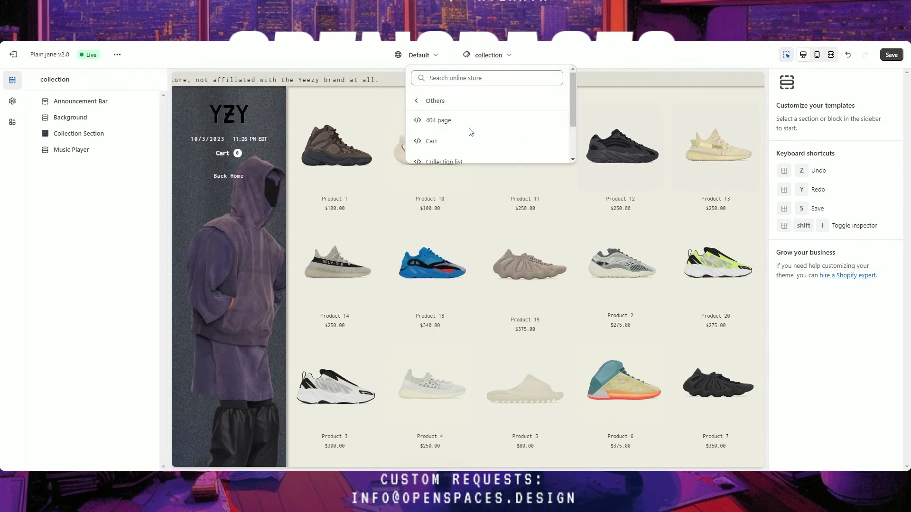
click(435, 184)
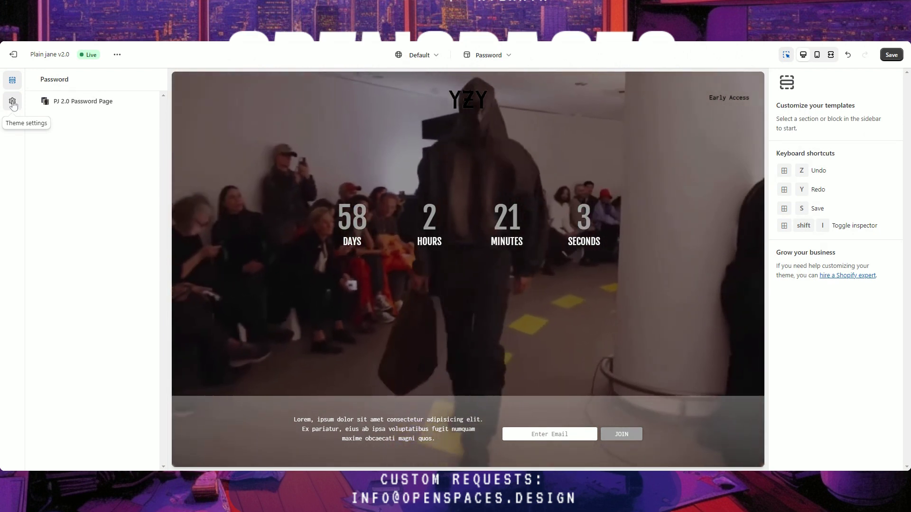
Open the theme-wide Password Page Settings and check the Password Page Style options, Plain Jane Classic and Plain Jane 2.0
click(13, 102)
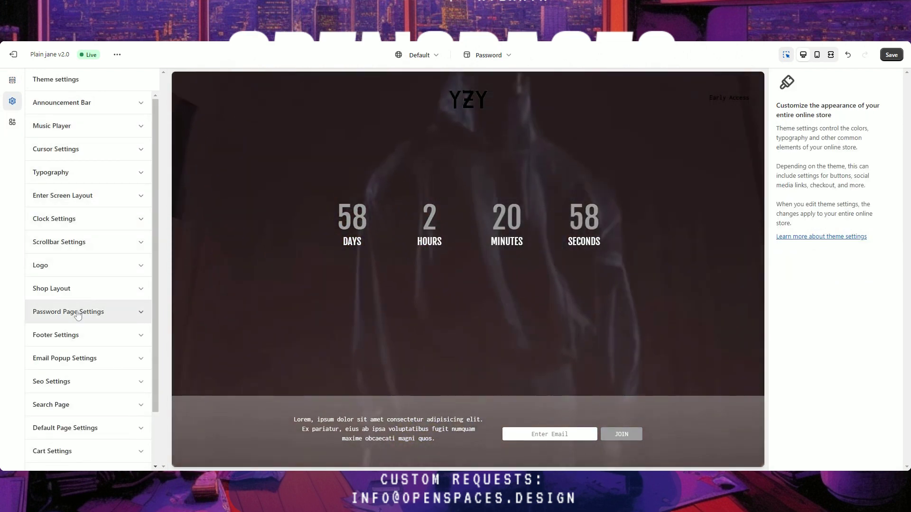
click(78, 313)
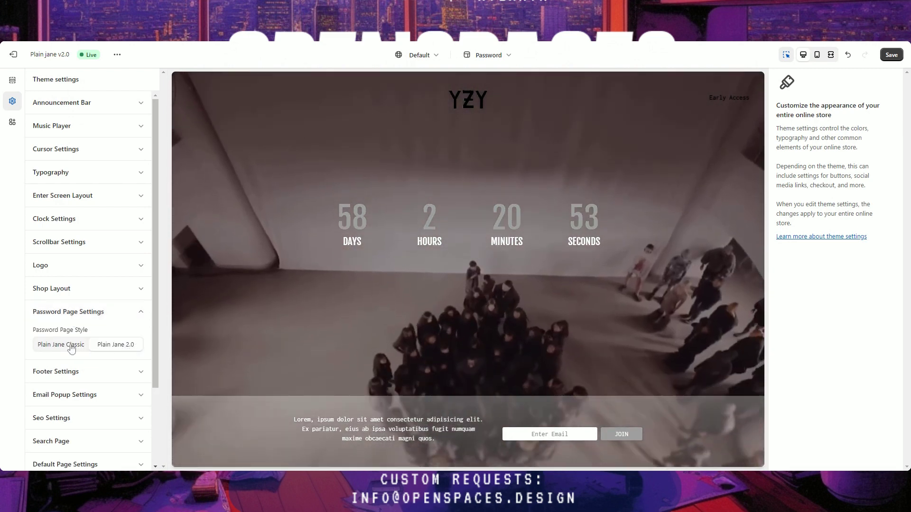
click(72, 348)
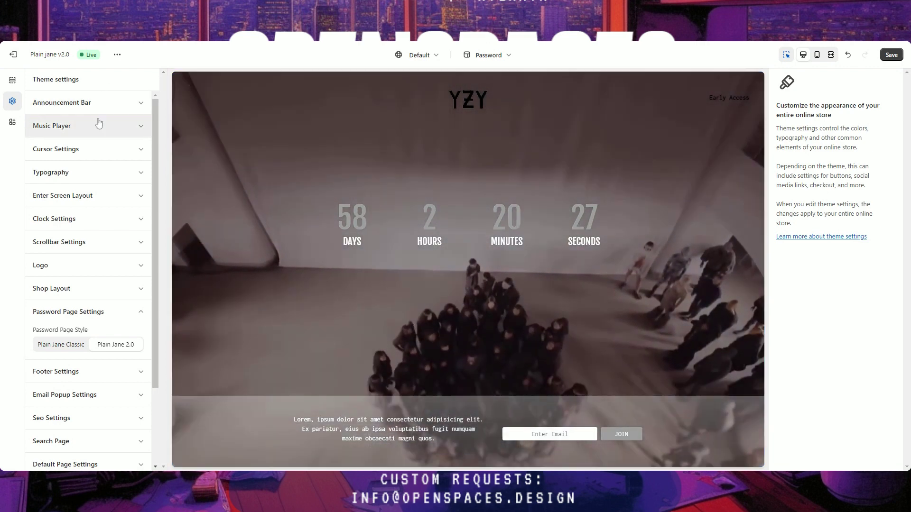
Select the PJ 2.0 Password Page section and look through its settings, from the countdown timer to the store owner login
click(236, 89)
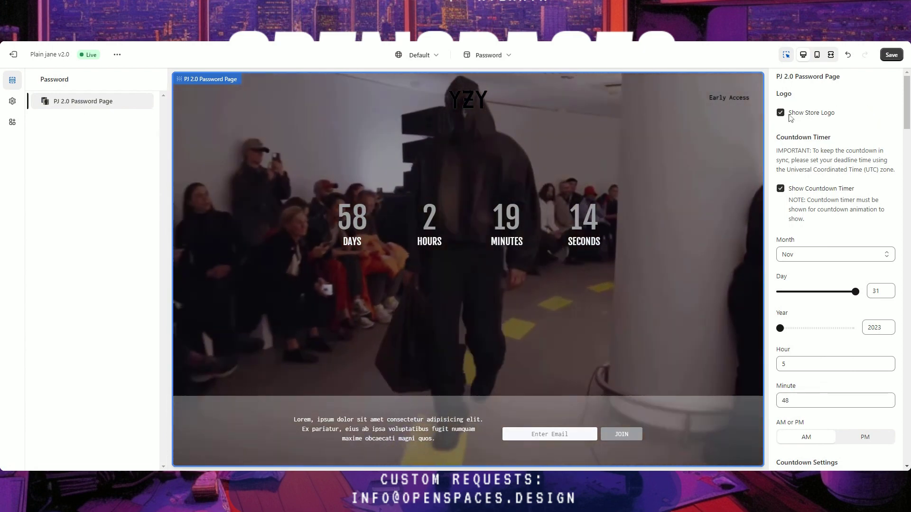
scroll(835, 270, down, 10)
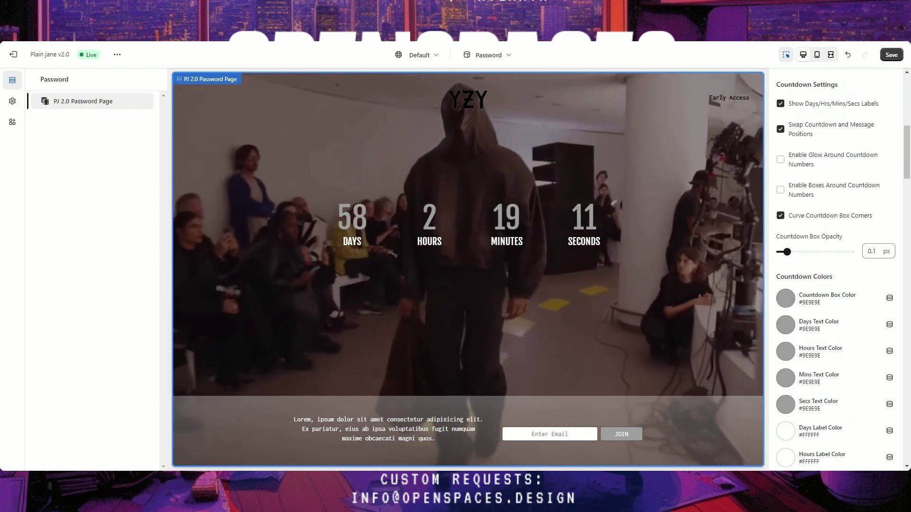
scroll(835, 214, down, 15)
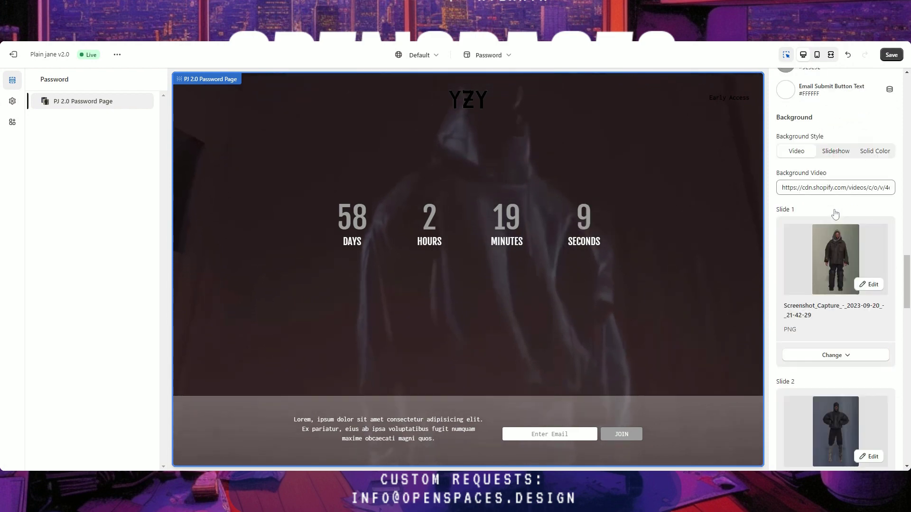
scroll(835, 214, down, 15)
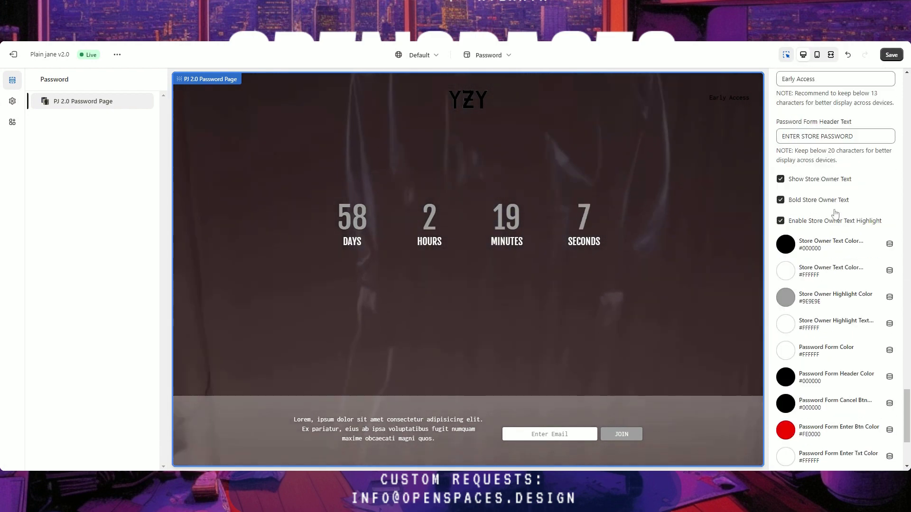
scroll(835, 215, up, 20)
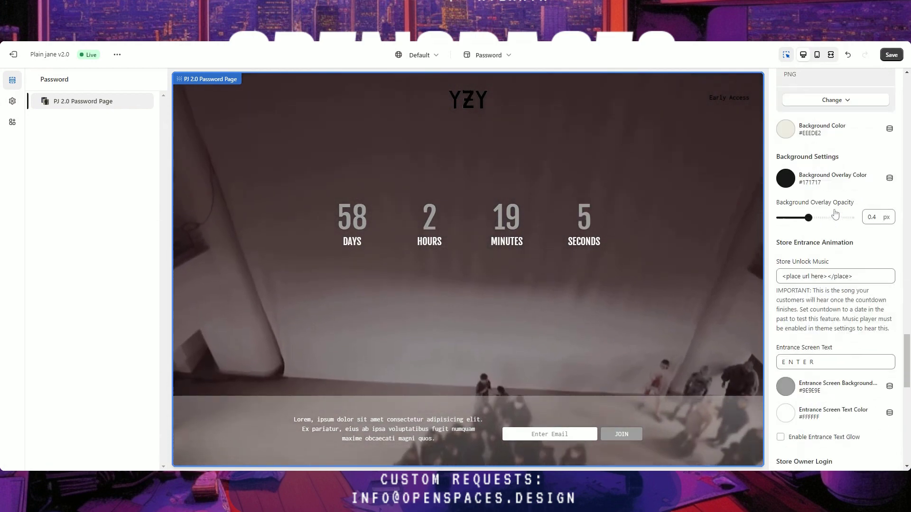
scroll(836, 216, up, 8)
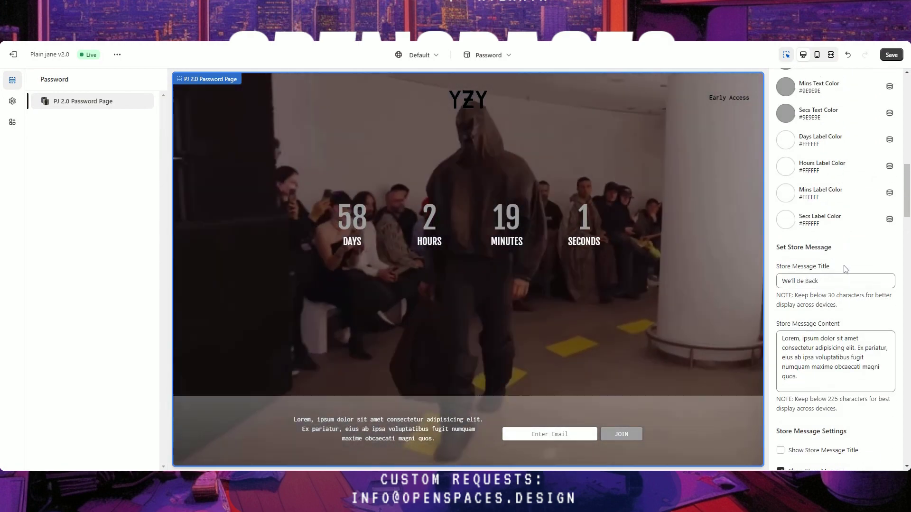
scroll(849, 264, up, 10)
scroll(849, 264, up, 1)
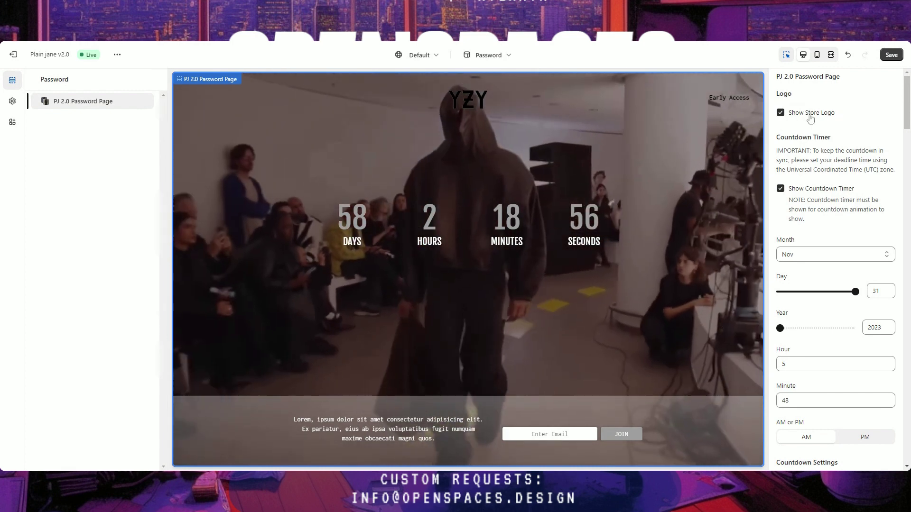
Preview the glow and the boxes around the countdown numbers, turning each option on and back off
scroll(872, 199, down, 1)
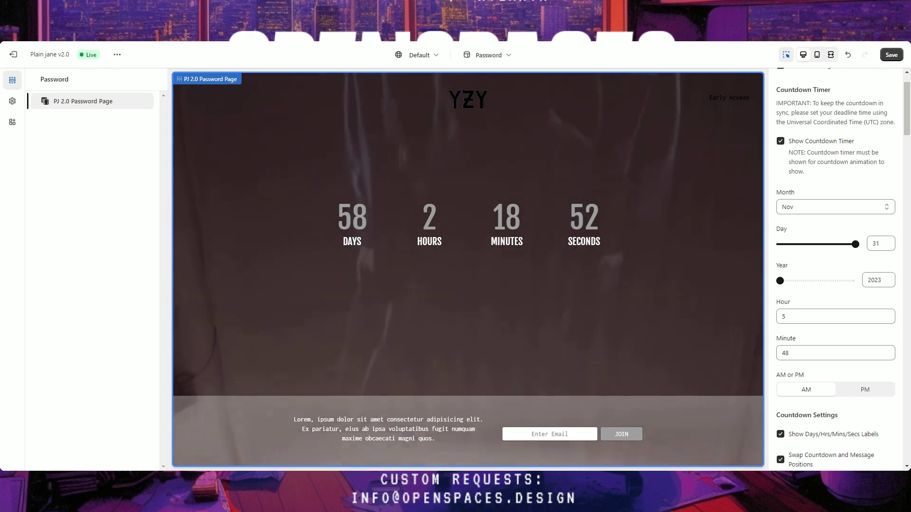
scroll(822, 203, down, 2)
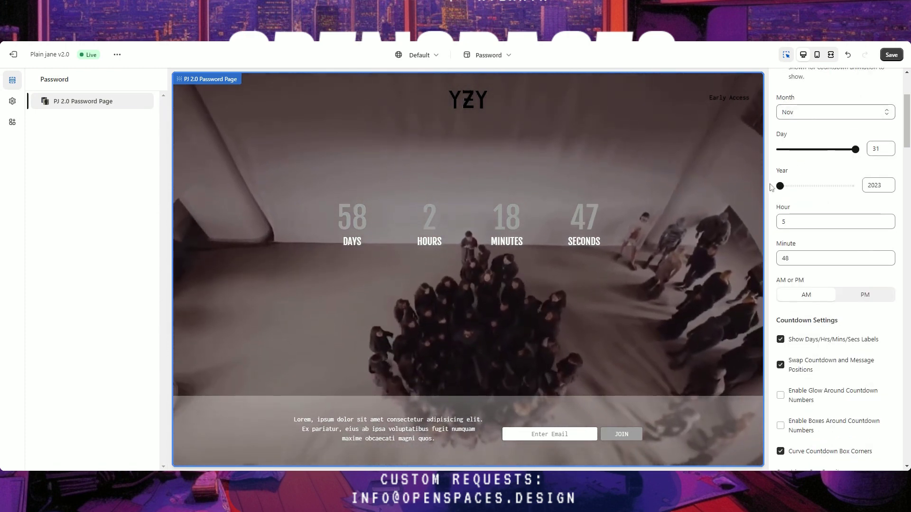
scroll(827, 217, down, 2)
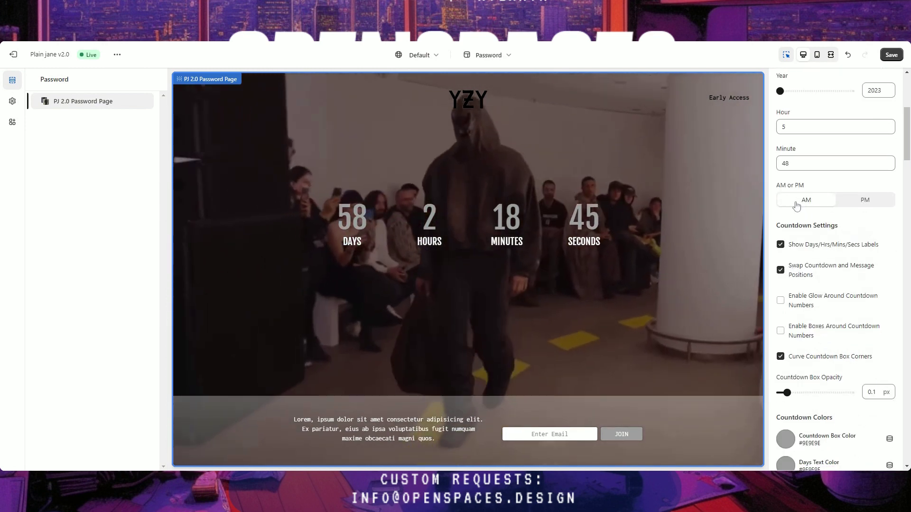
scroll(816, 204, down, 2)
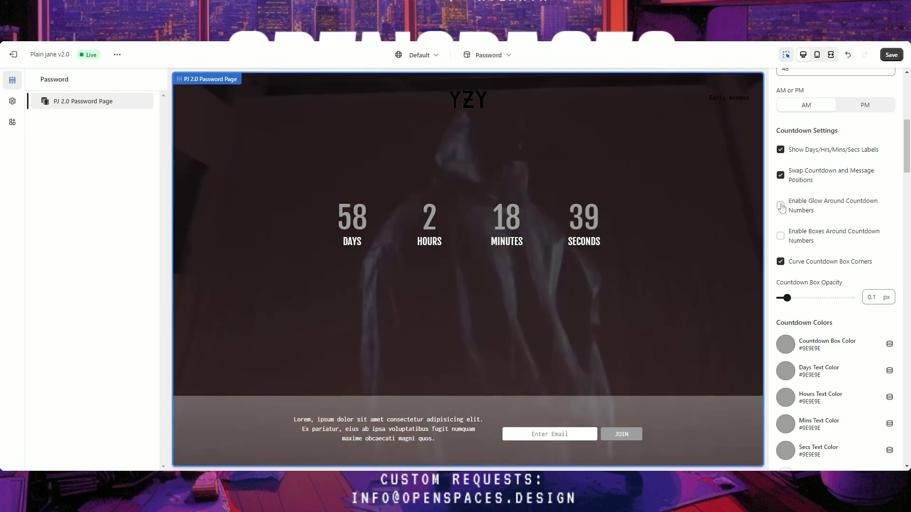
click(780, 206)
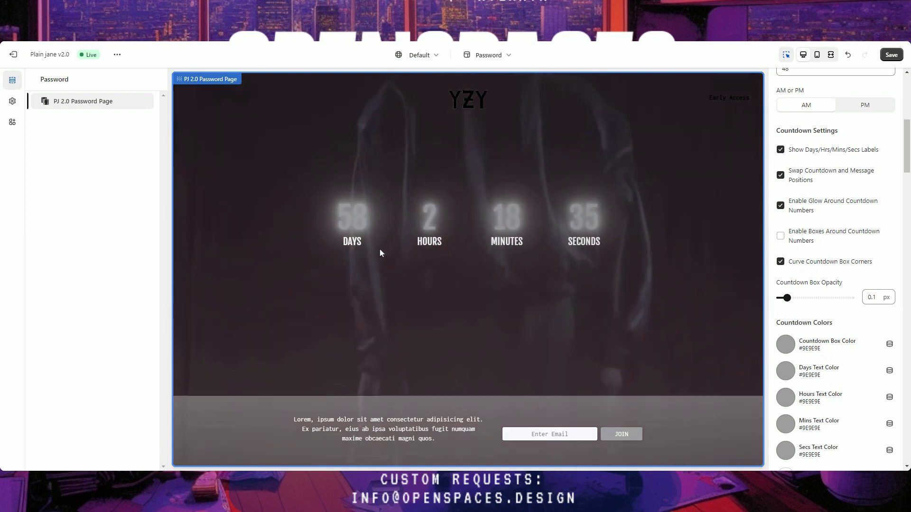
click(780, 208)
click(780, 236)
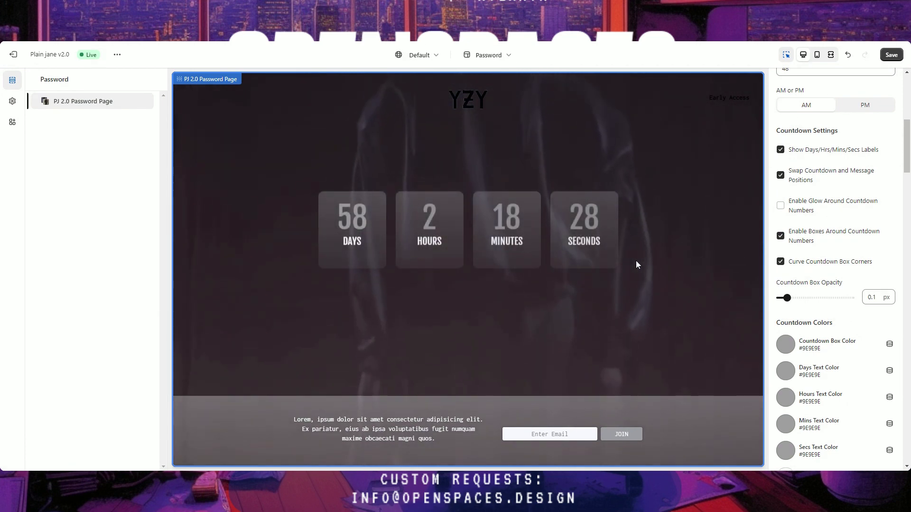
click(780, 236)
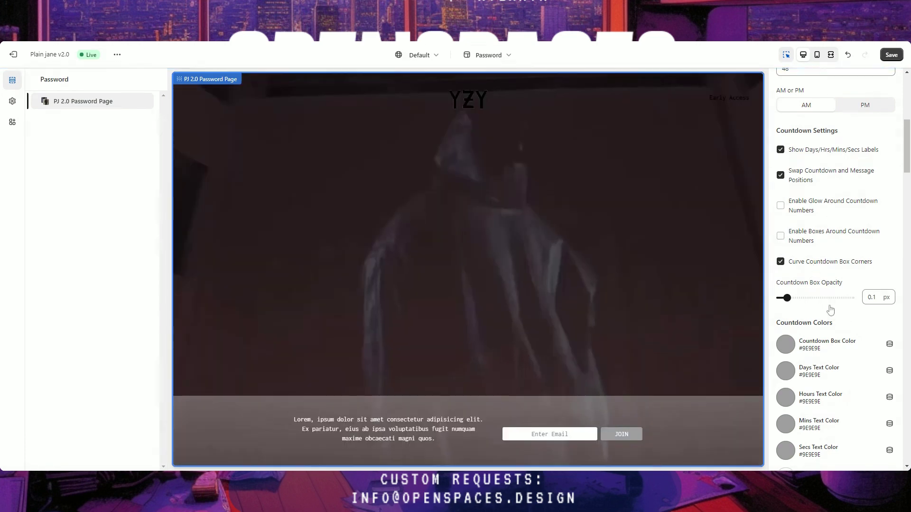
Set the Countdown Box Color to #171717, with the boxes around the countdown numbers enabled only for the preview
scroll(830, 309, down, 3)
scroll(807, 221, down, 1)
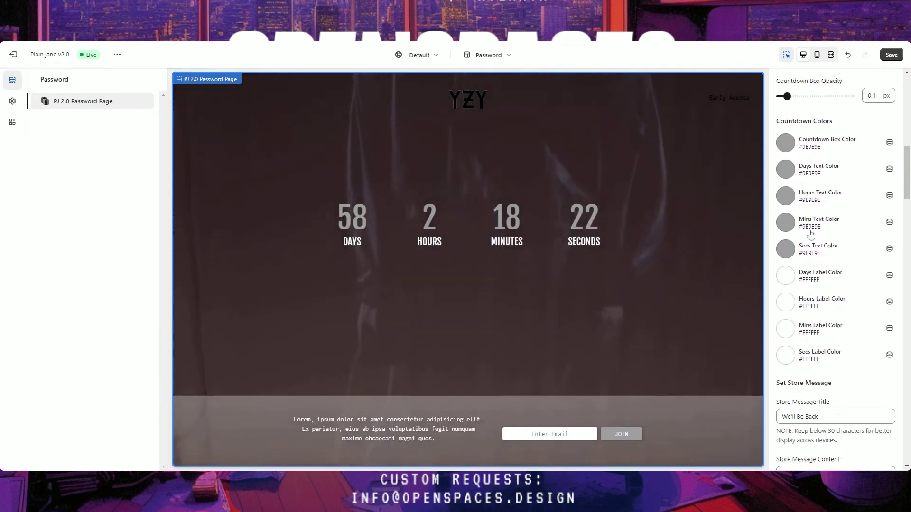
scroll(797, 208, up, 1)
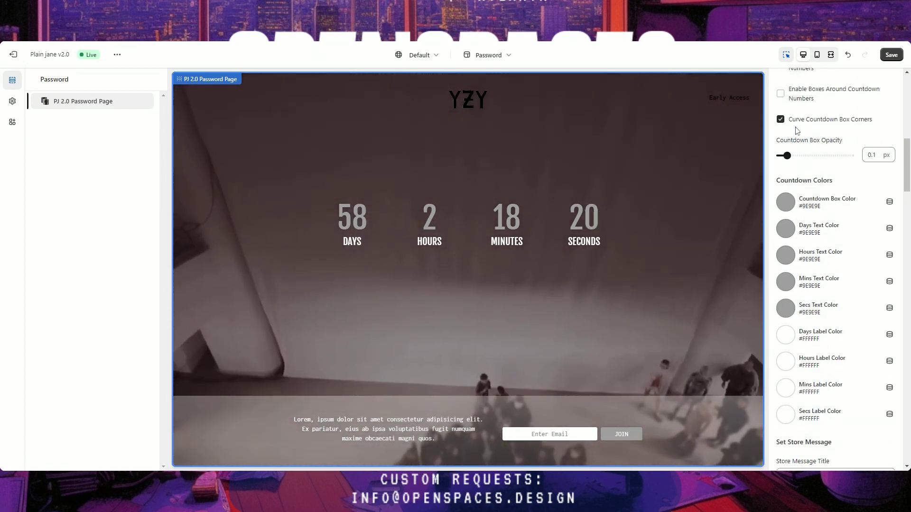
scroll(797, 128, up, 1)
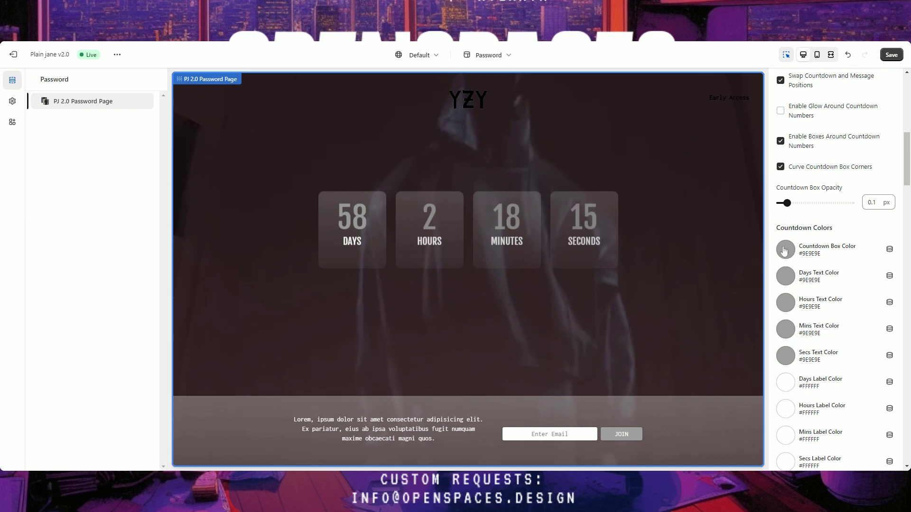
click(786, 247)
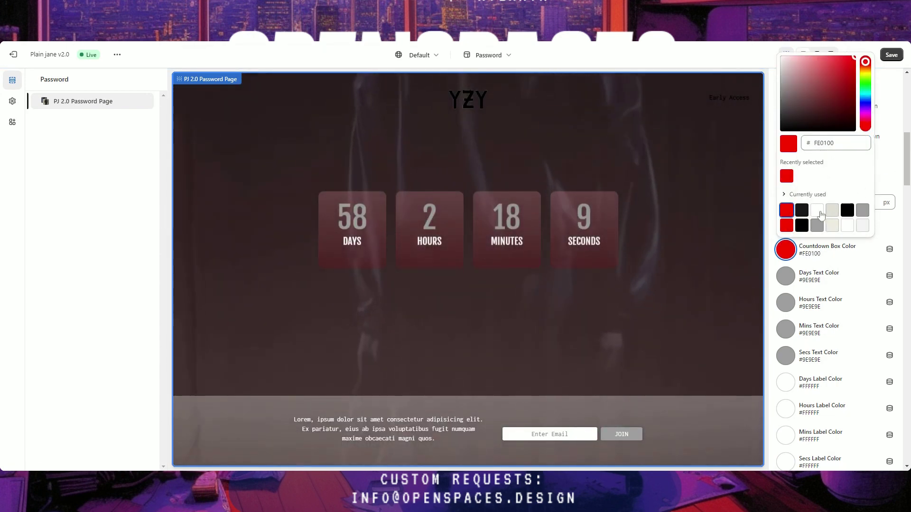
click(801, 209)
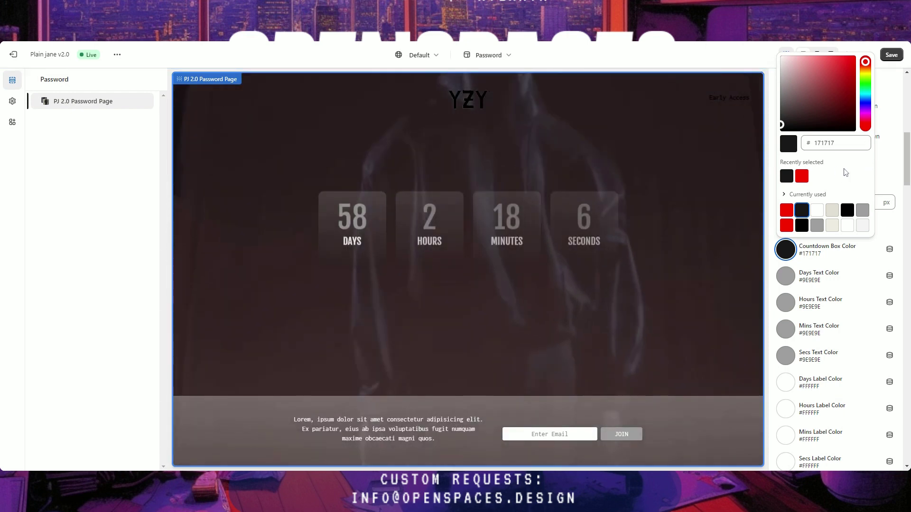
click(887, 170)
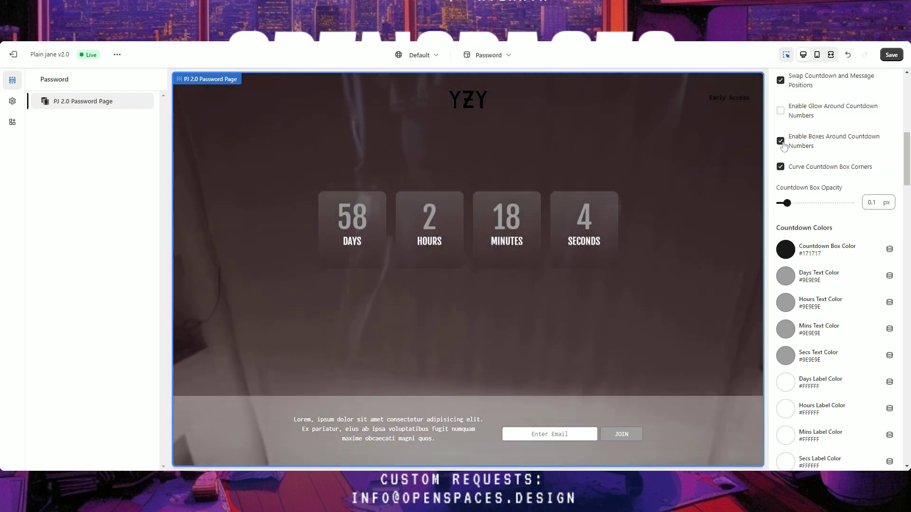
scroll(854, 283, down, 2)
scroll(855, 284, down, 1)
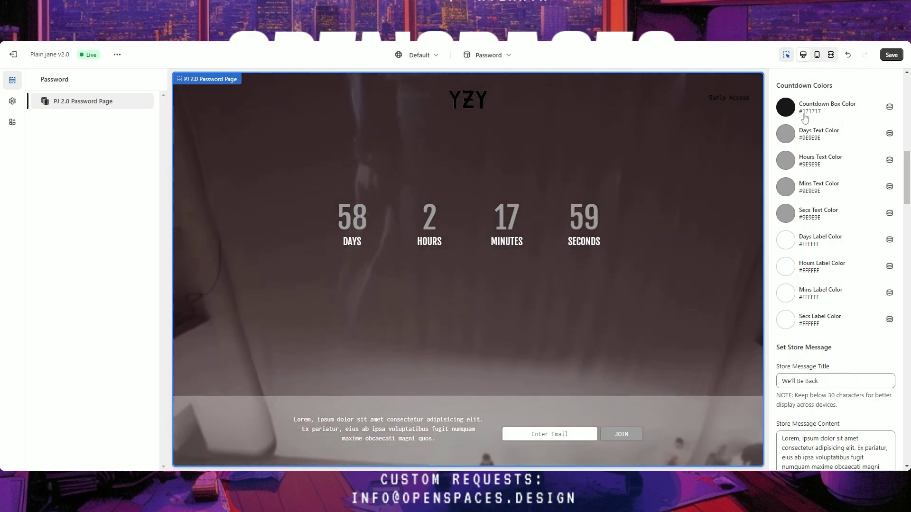
Preview the password page with the store message title shown and with the store message hidden, restoring each option
scroll(860, 259, down, 5)
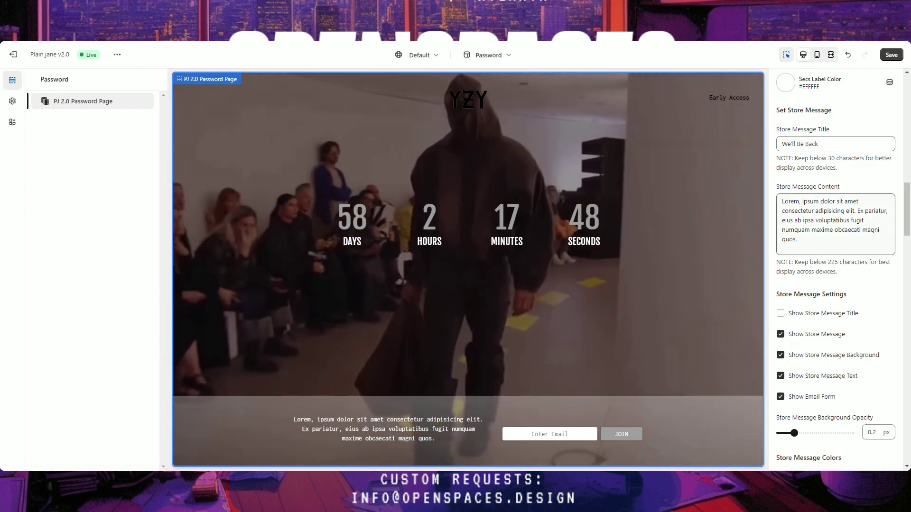
scroll(829, 284, down, 3)
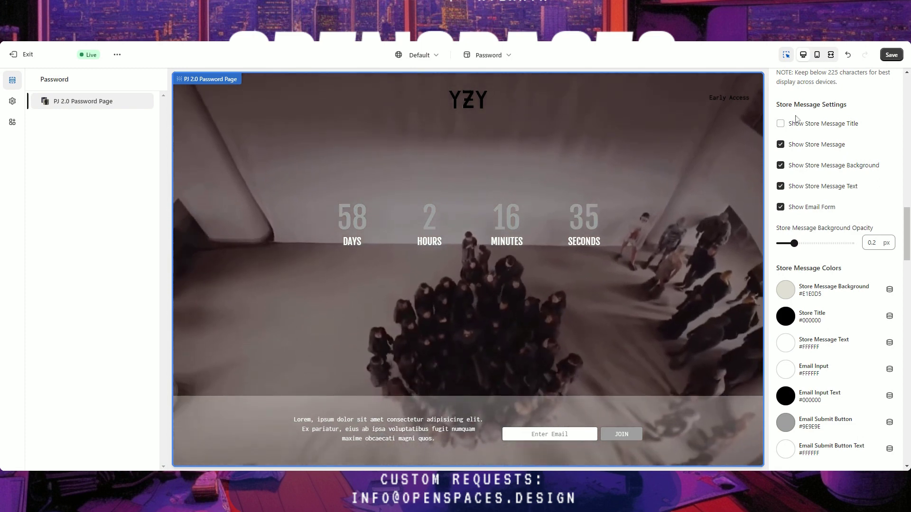
click(780, 124)
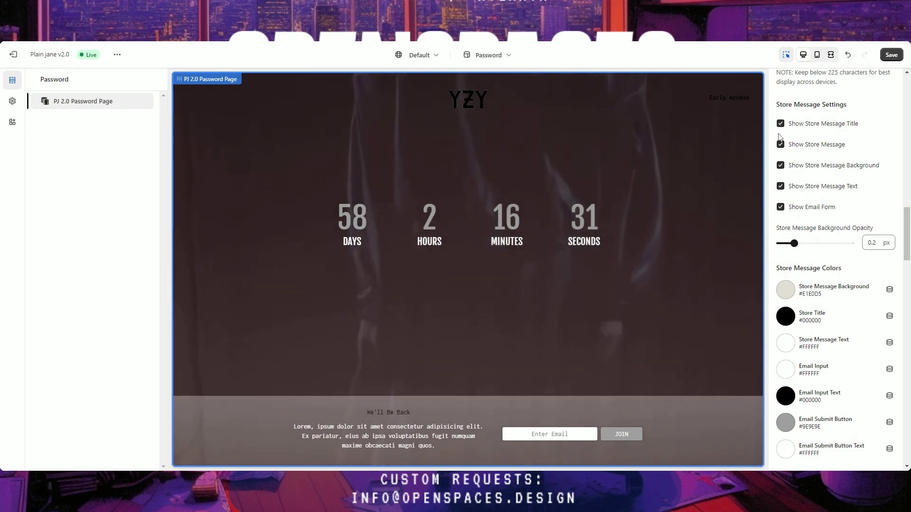
click(779, 134)
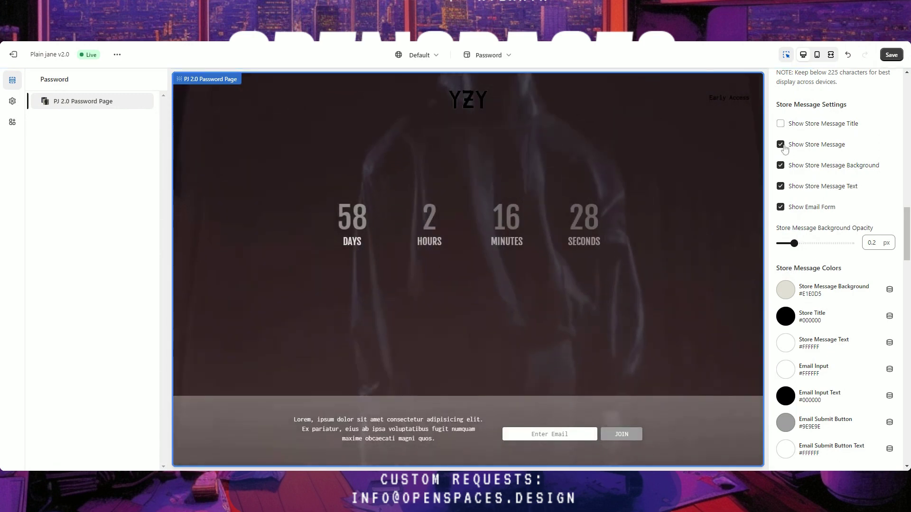
click(780, 145)
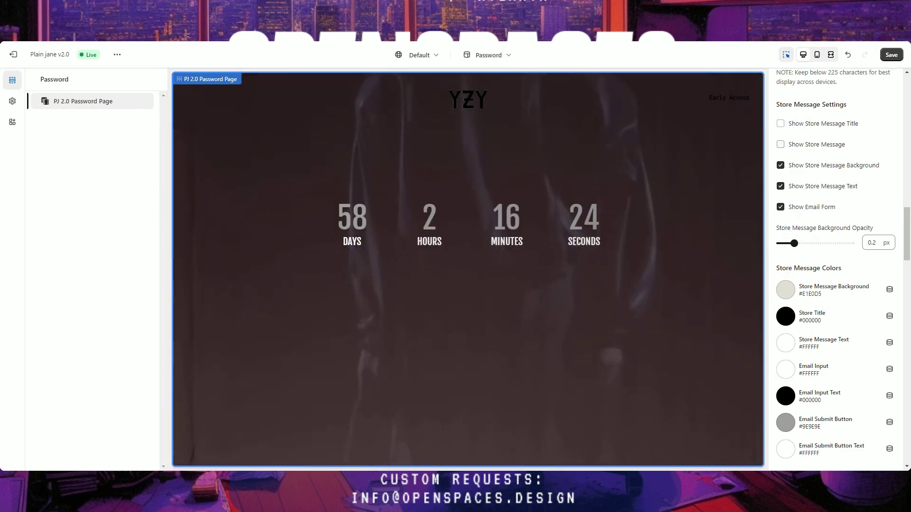
click(780, 144)
Hide the store message text while keeping the message background and email form
scroll(814, 204, down, 1)
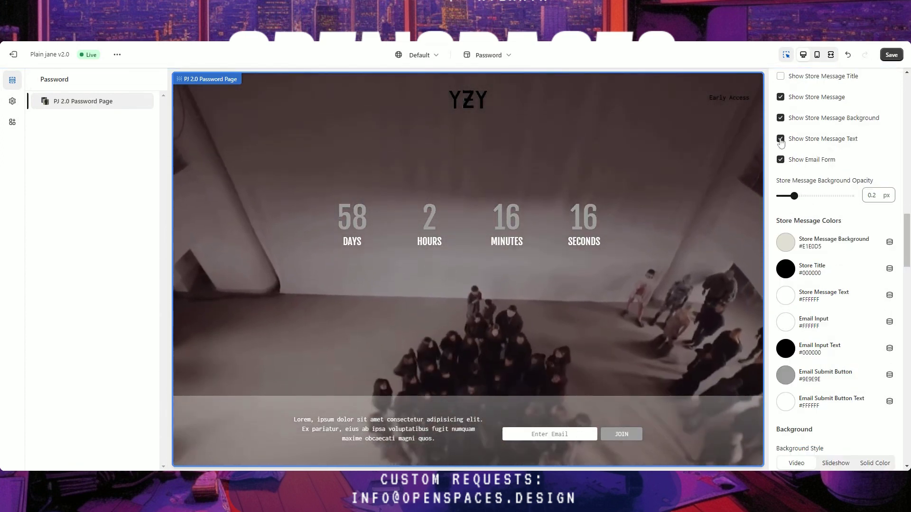
click(792, 140)
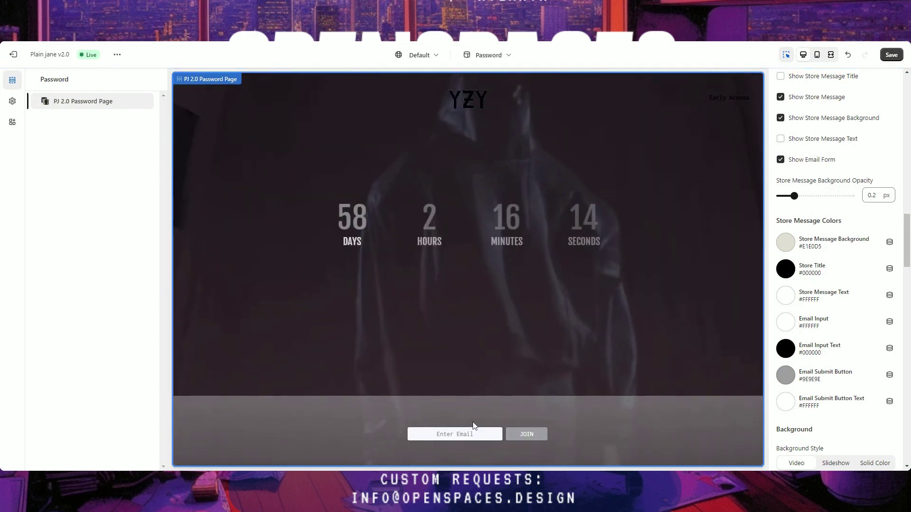
Show the store message text again and review the store message color settings
click(781, 139)
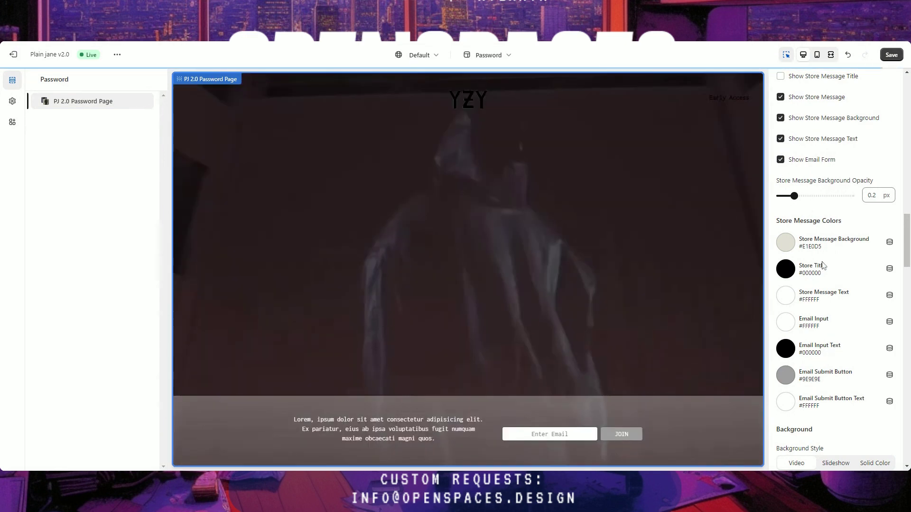
scroll(823, 266, down, 1)
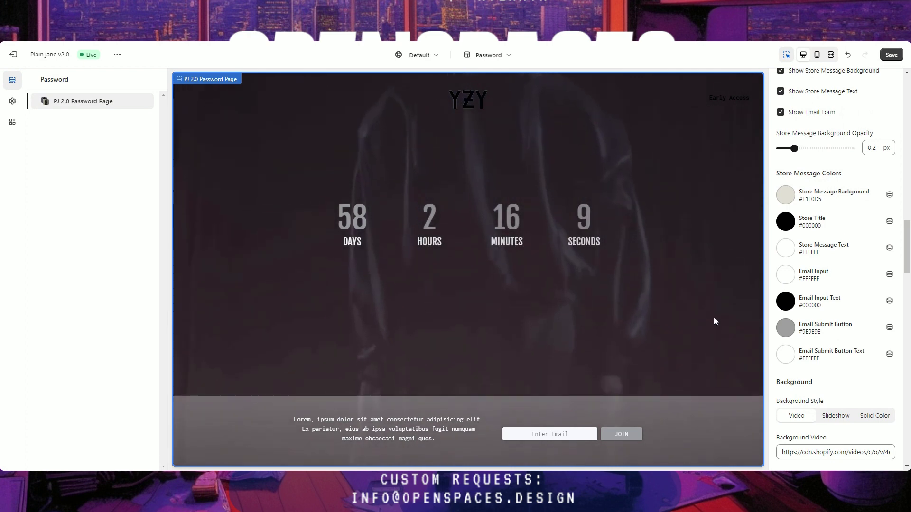
scroll(809, 275, up, 2)
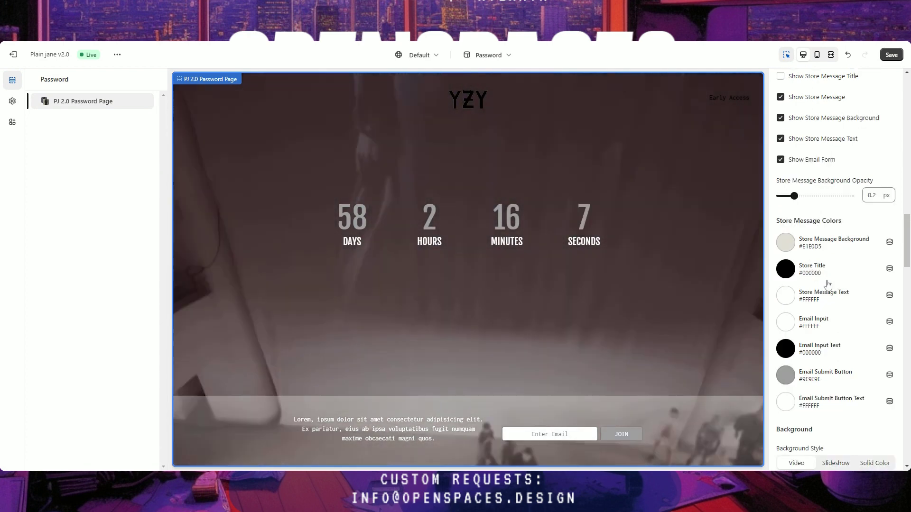
scroll(802, 238, down, 4)
scroll(795, 237, up, 1)
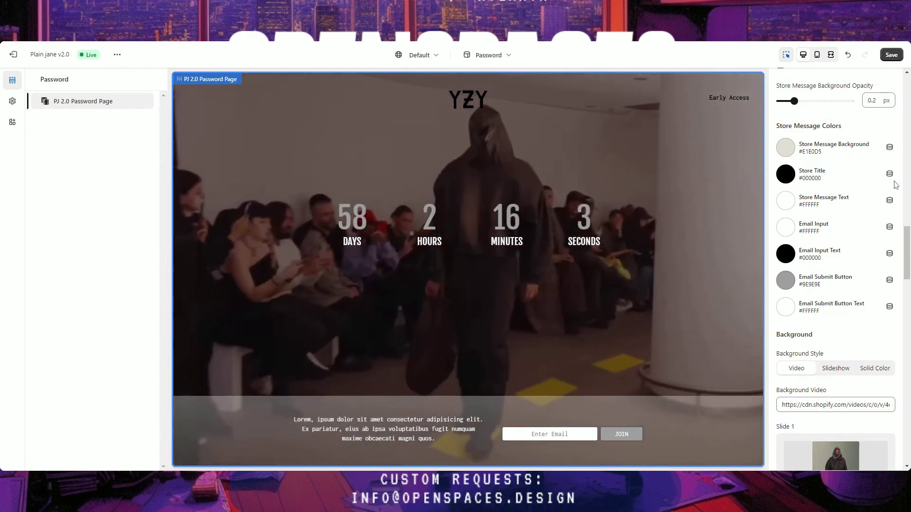
In the mobile preview, set the Background Style to Slideshow, save the change, and look over the slide images
scroll(847, 287, down, 5)
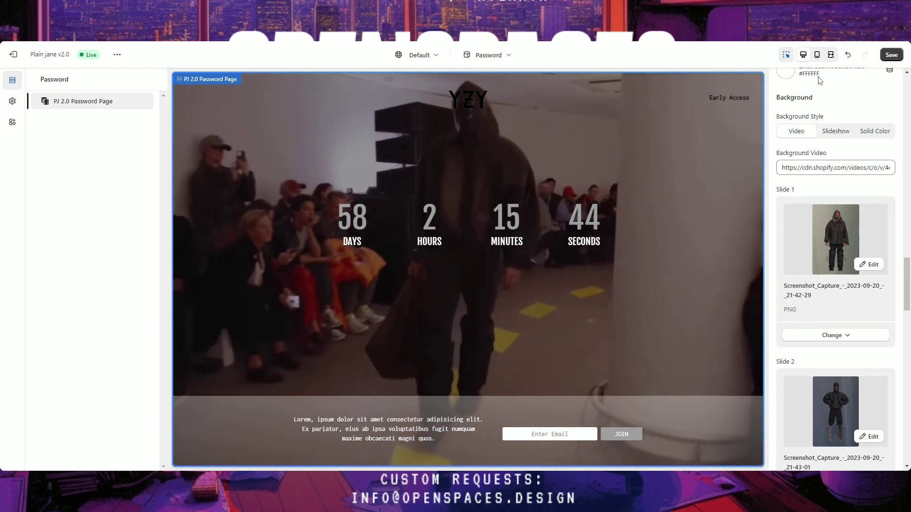
click(817, 56)
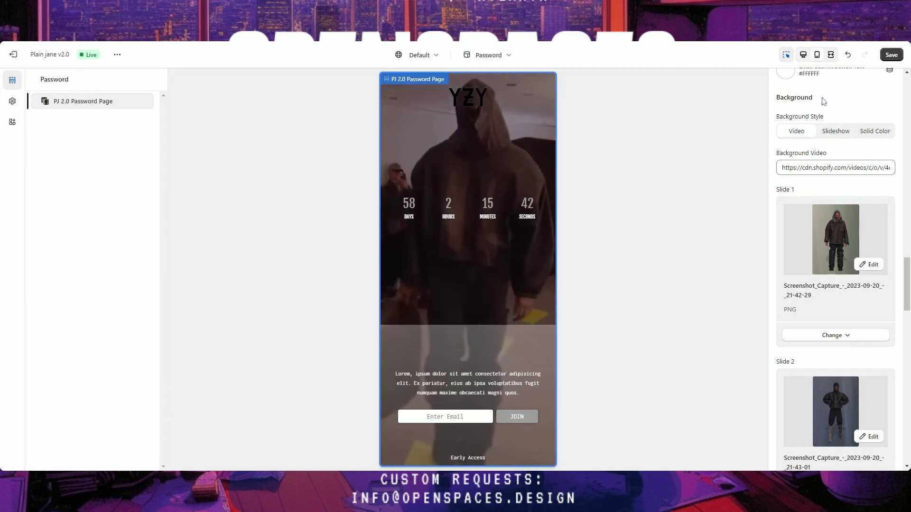
click(836, 131)
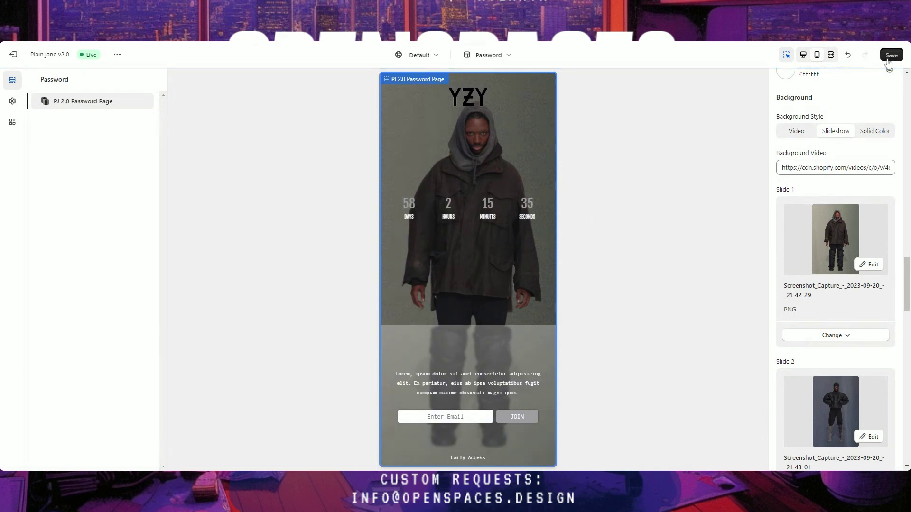
click(890, 58)
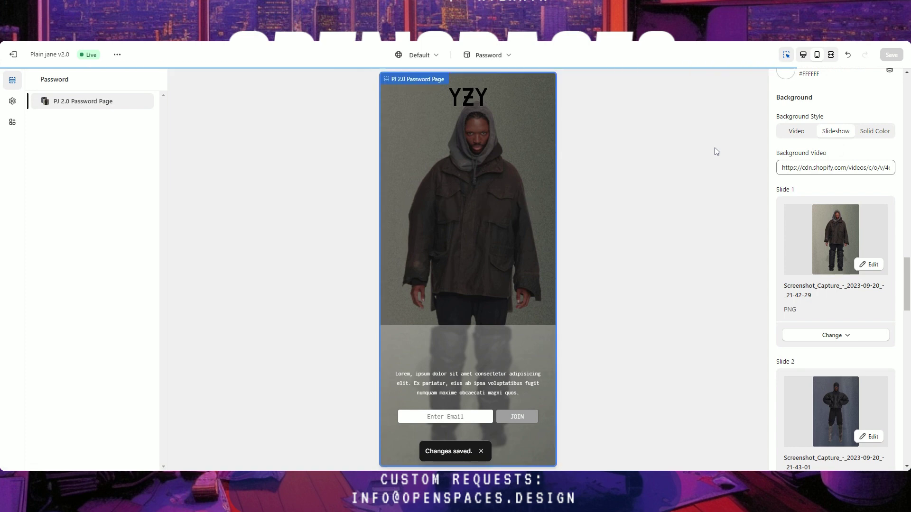
scroll(821, 323, up, 3)
scroll(821, 325, down, 9)
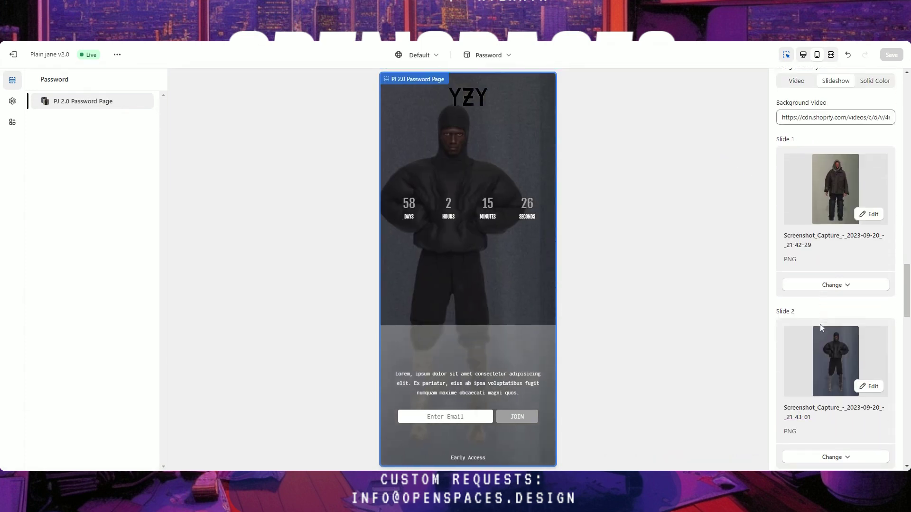
scroll(821, 328, up, 6)
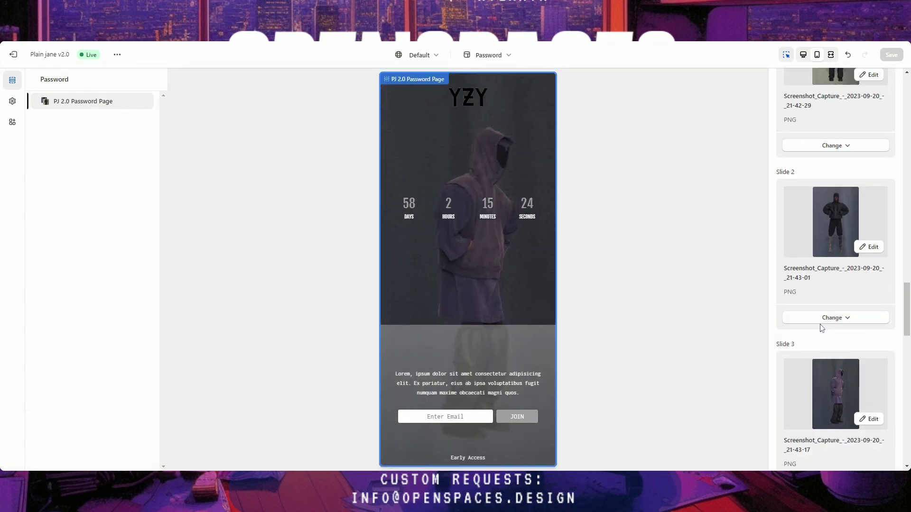
Preview the Solid Color background style in the mobile view, restoring the Video style and the desktop preview
scroll(822, 328, up, 2)
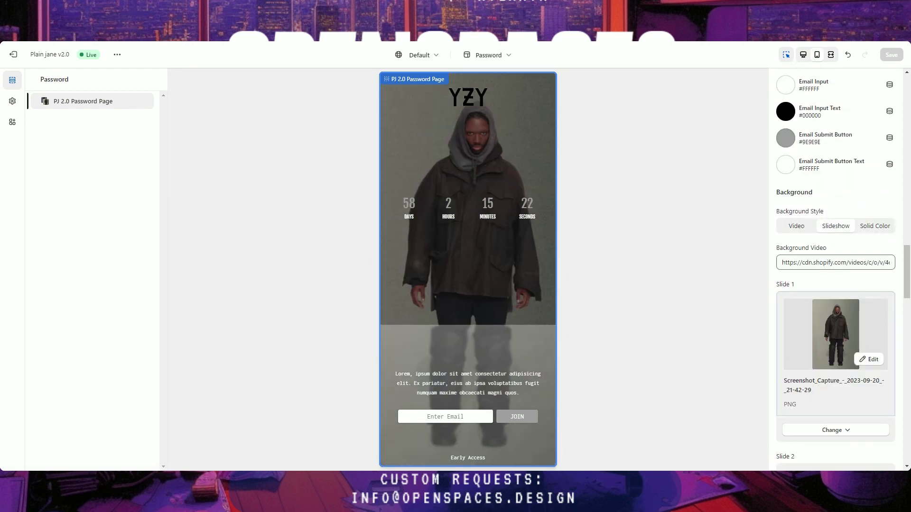
click(875, 228)
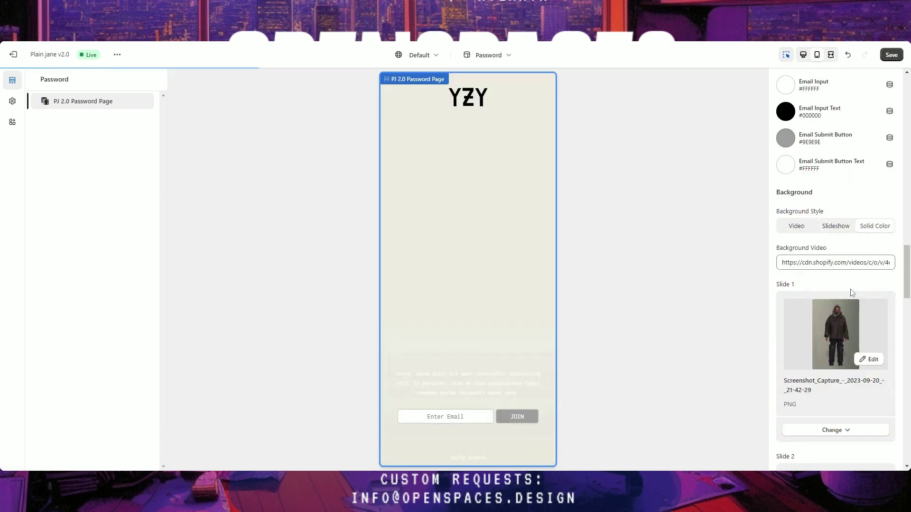
scroll(845, 309, down, 8)
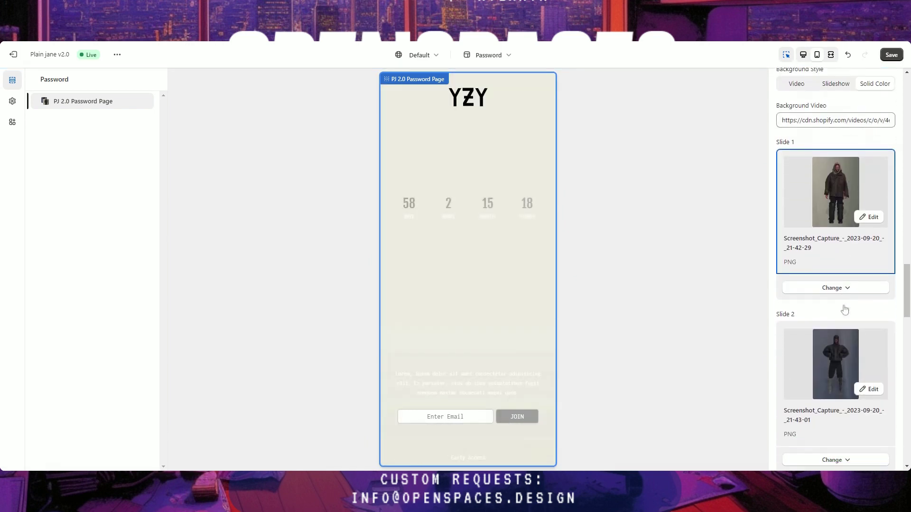
scroll(844, 309, down, 1)
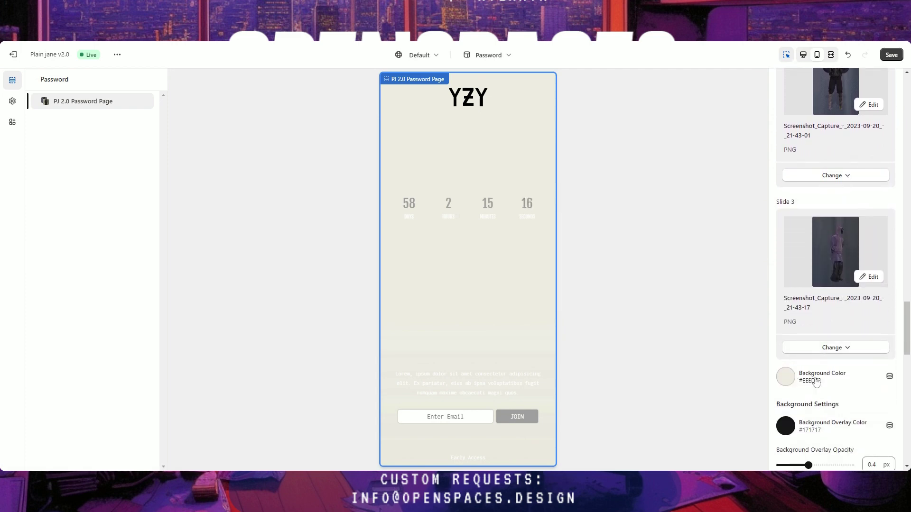
scroll(803, 388, up, 10)
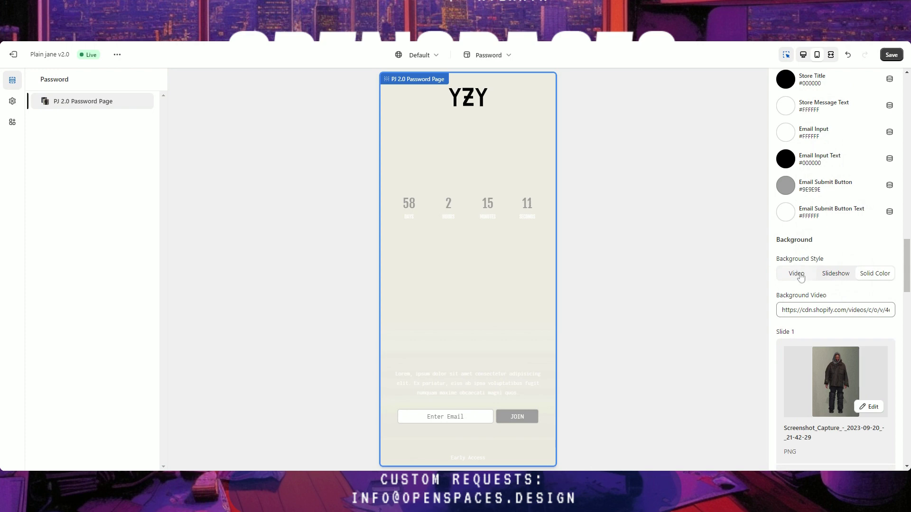
click(801, 275)
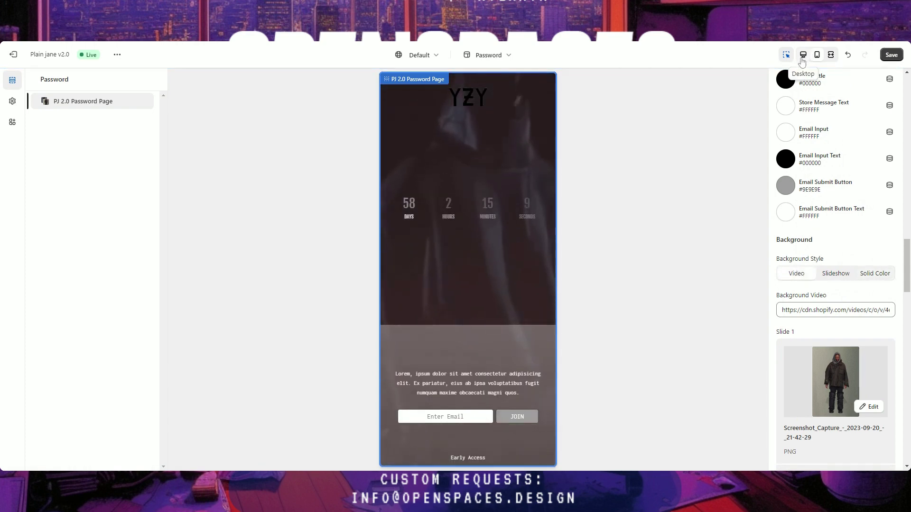
click(803, 56)
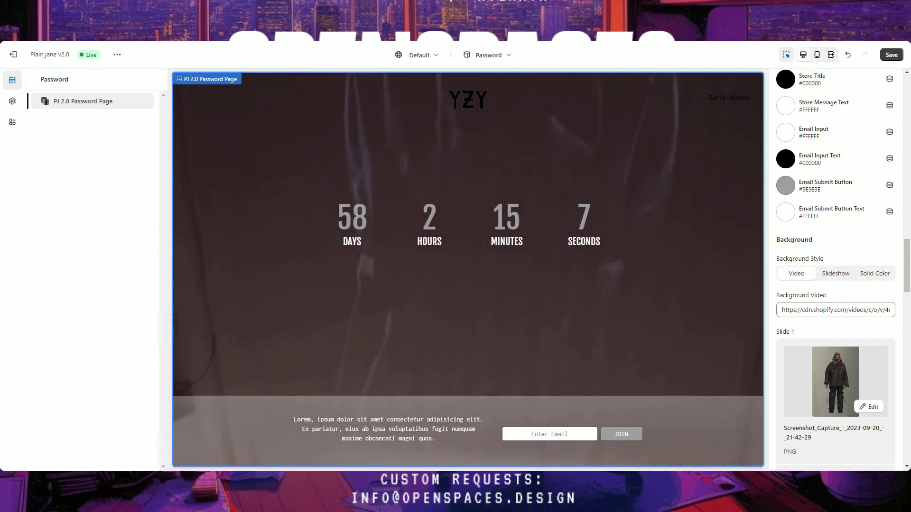
Preview the Background Overlay Color in #DF3636, try adjusting its opacity, and restore the color to #171717
scroll(821, 336, down, 12)
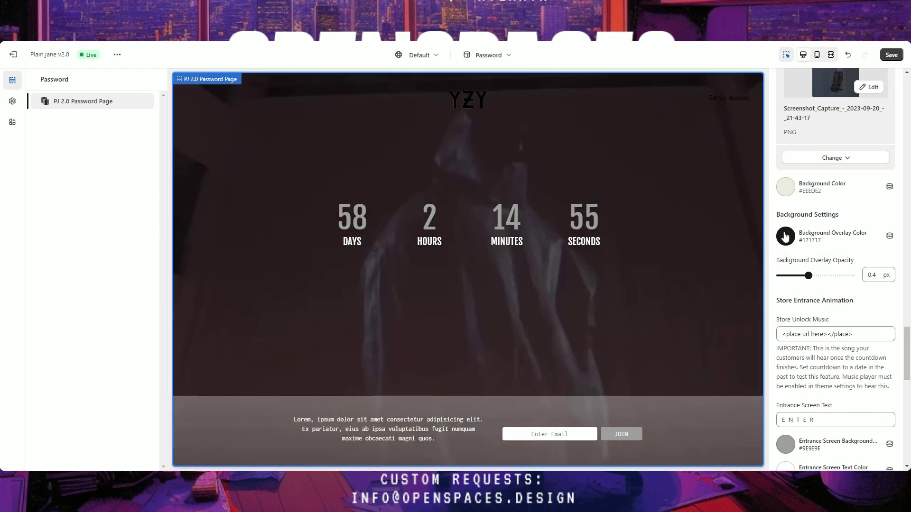
click(785, 236)
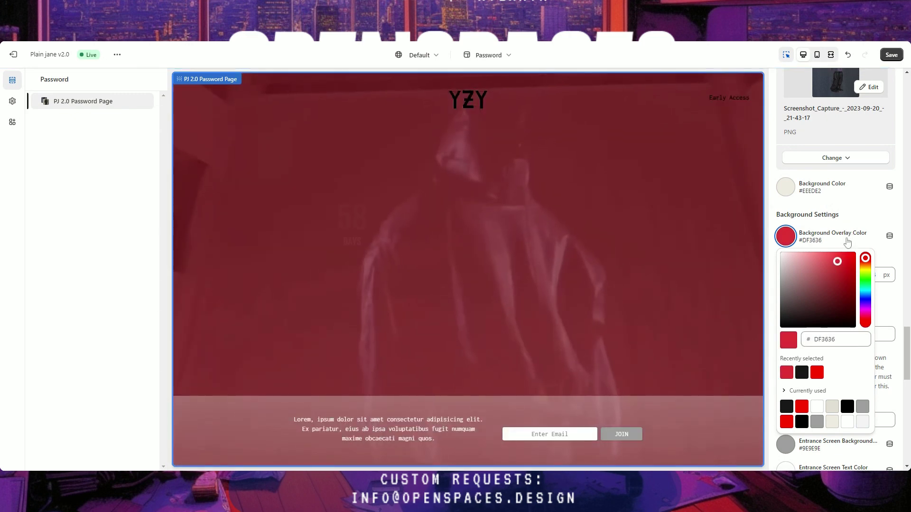
click(847, 242)
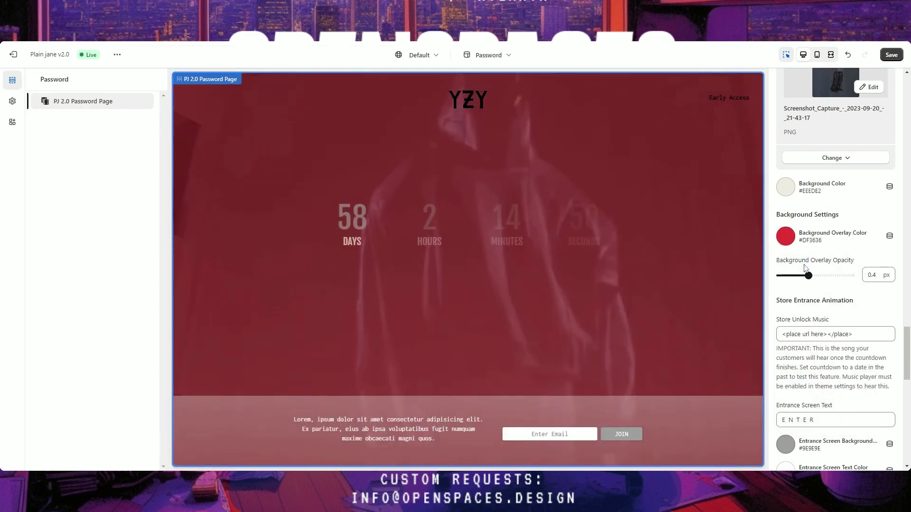
drag(808, 275, 836, 275)
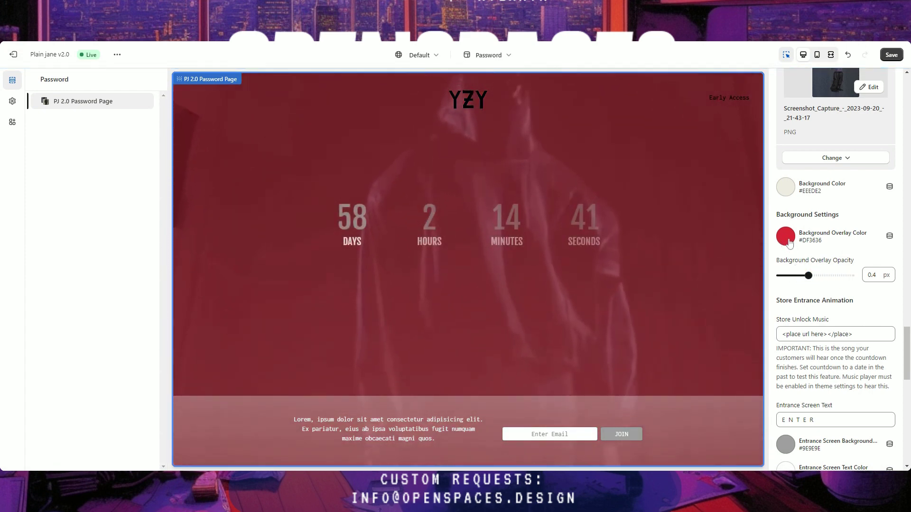
click(787, 238)
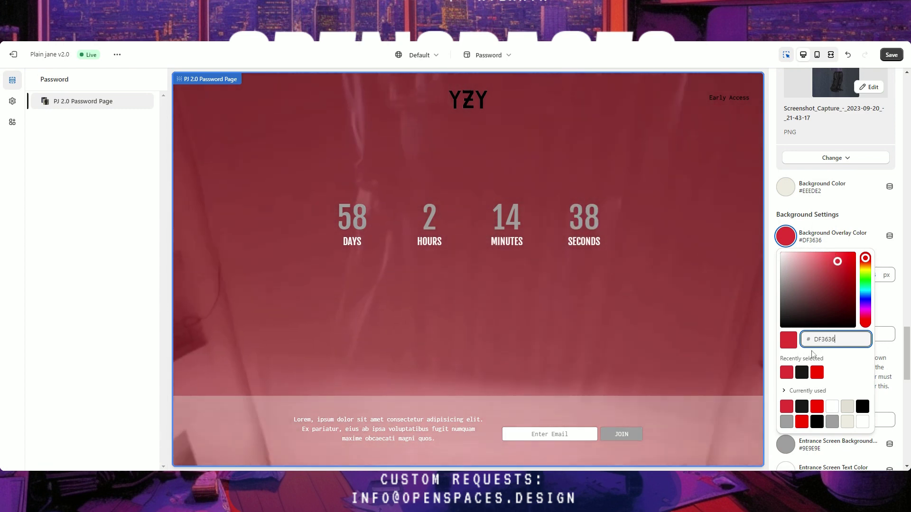
click(801, 372)
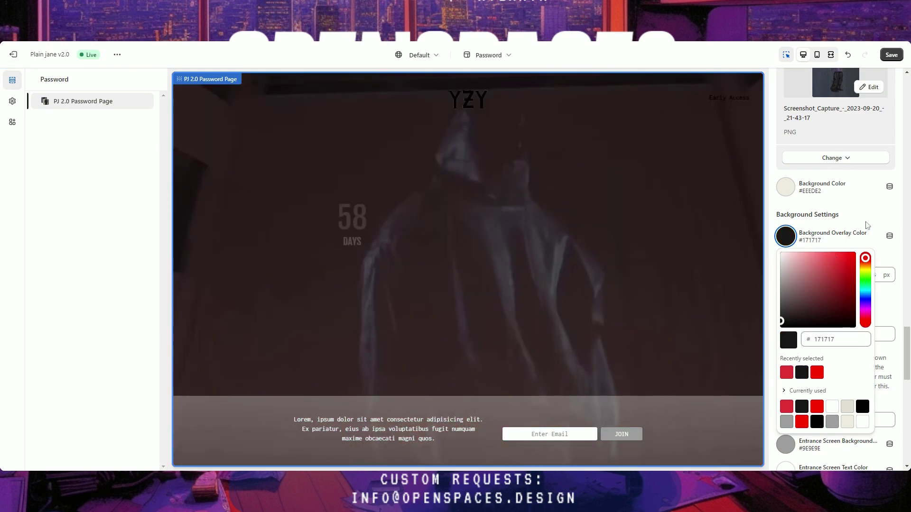
key(Escape)
Set the countdown timer's month to Jul and save the change to trigger the entrance screen
scroll(835, 266, down, 3)
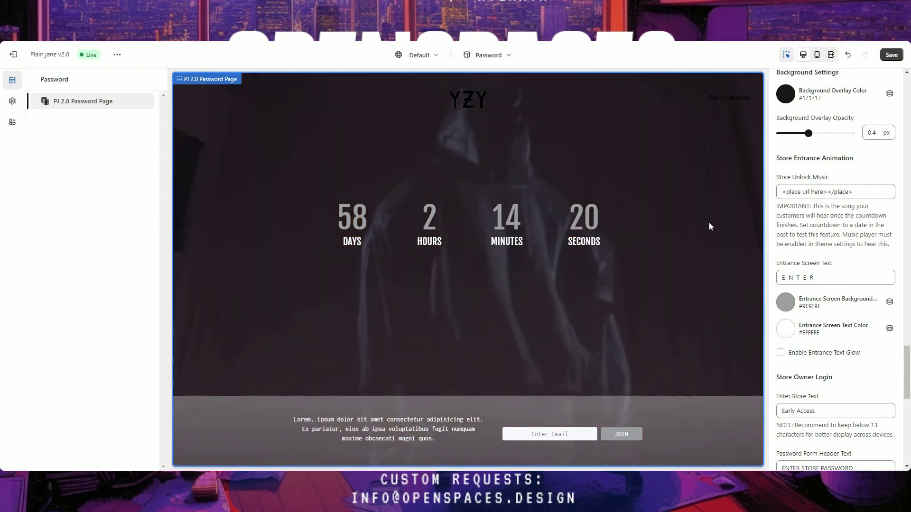
scroll(835, 266, down, 1)
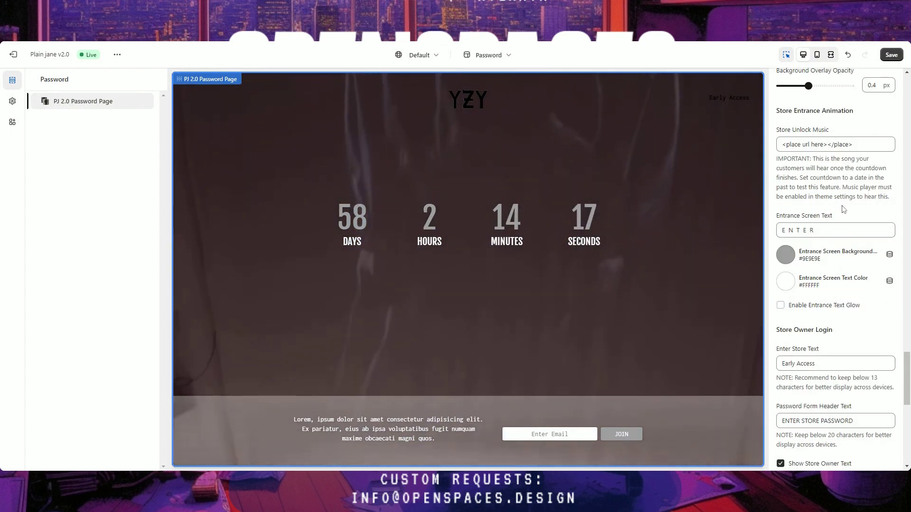
scroll(839, 223, up, 15)
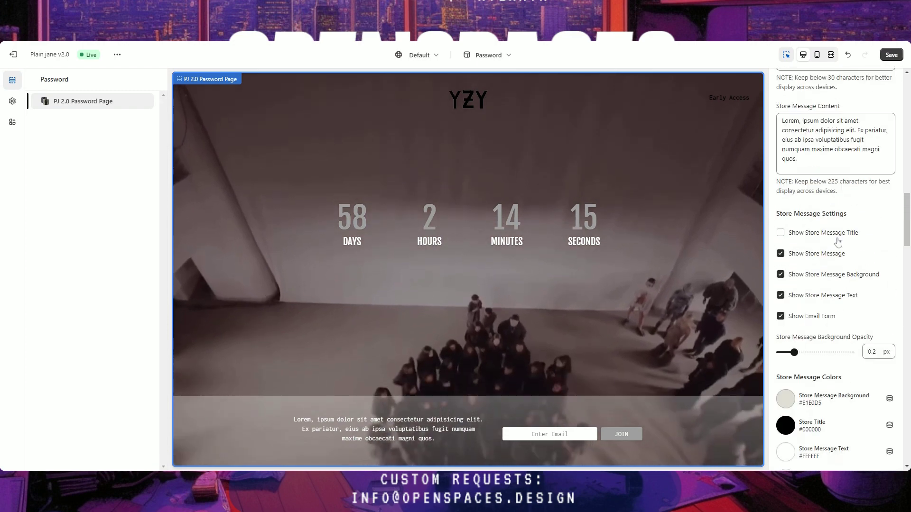
scroll(838, 242, up, 10)
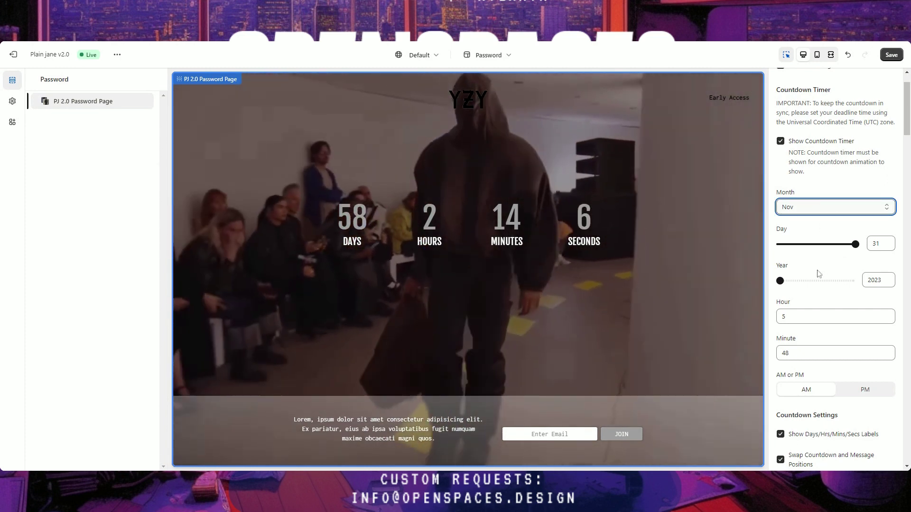
key(Up)
key(Up)
key(Up)
key(Up)
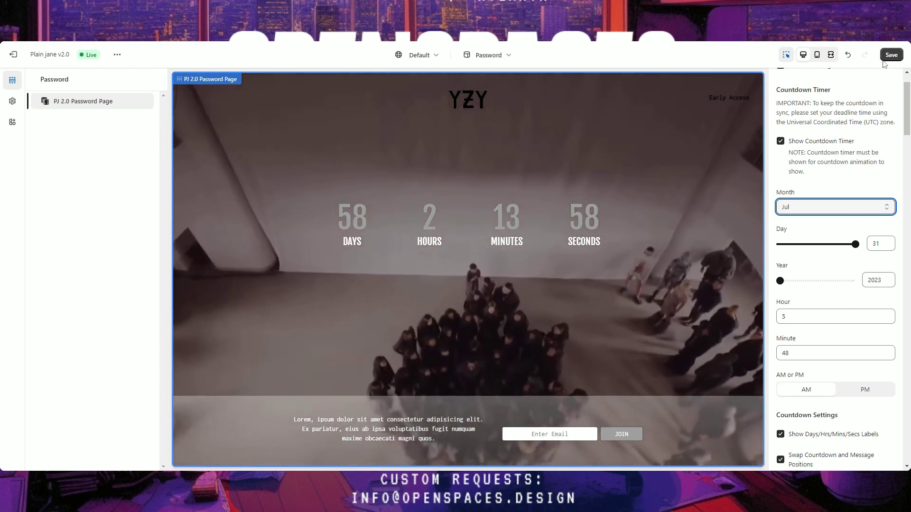
click(888, 56)
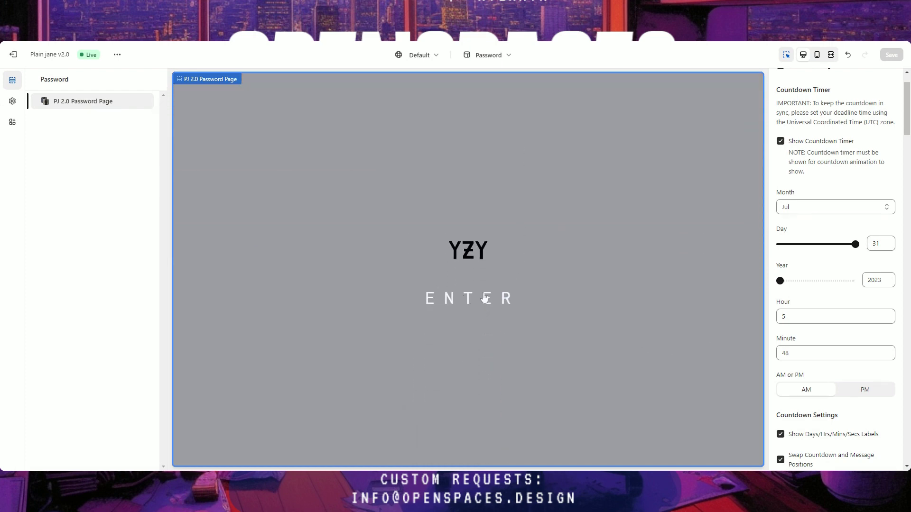
Set the Entrance Screen Background color to #FF0000 in the Store Entrance Animation settings
scroll(804, 274, down, 10)
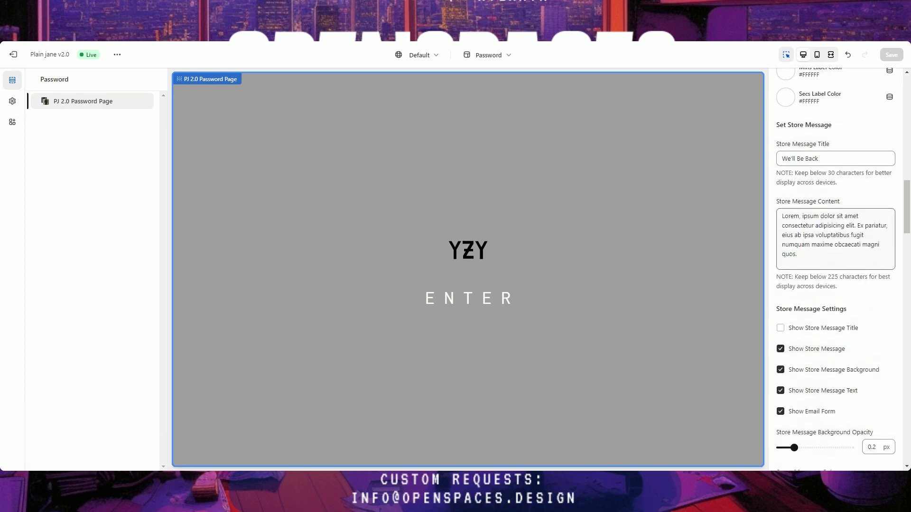
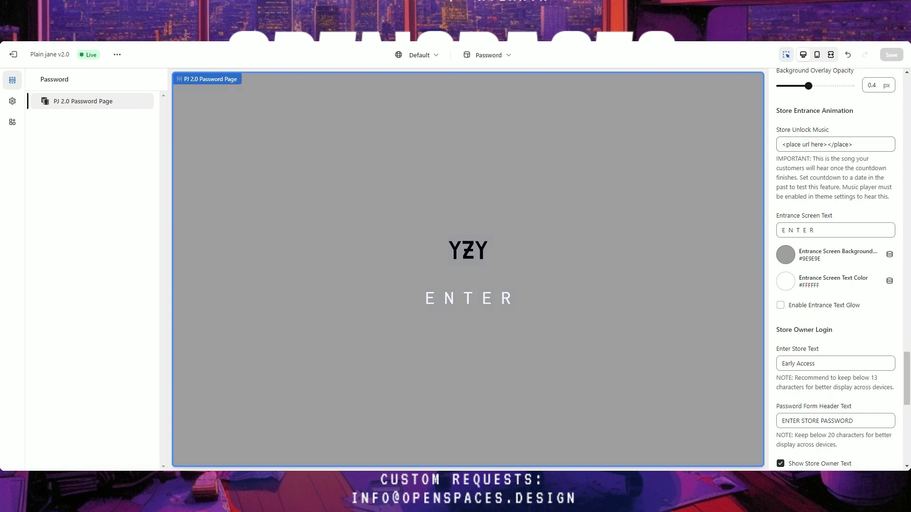
scroll(773, 139, down, 1)
scroll(774, 139, up, 1)
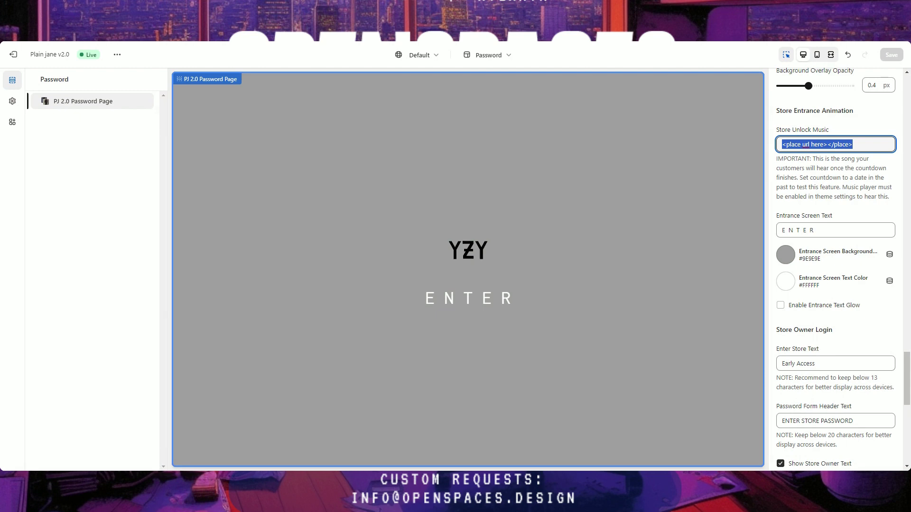
scroll(835, 206, down, 1)
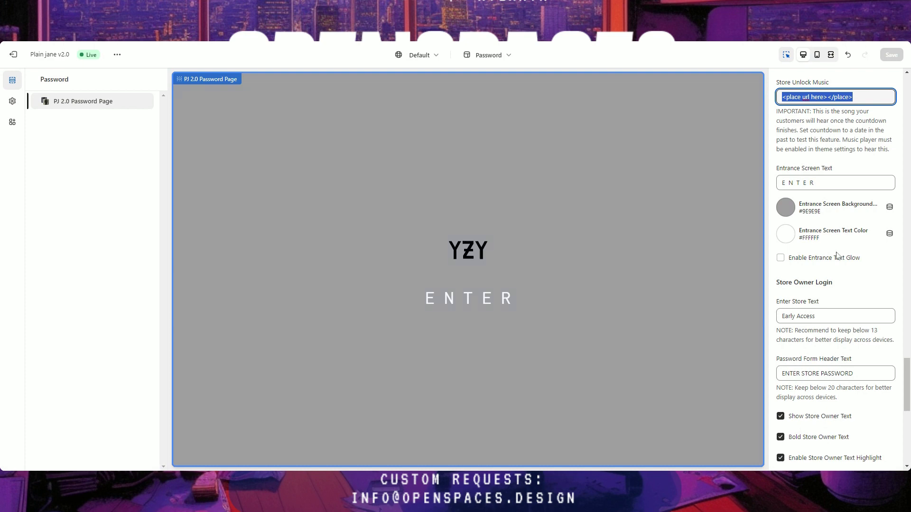
scroll(801, 243, down, 1)
click(788, 161)
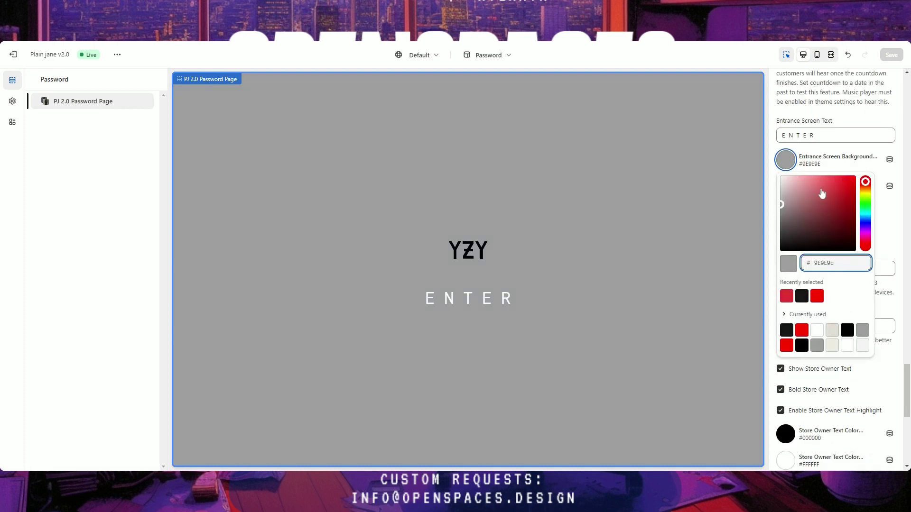
key(ctrl+a)
text(FF0000)
click(862, 165)
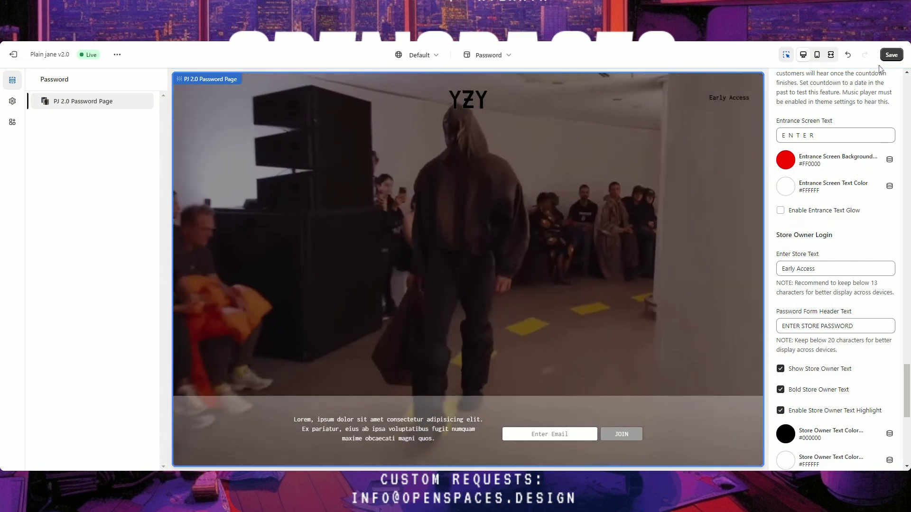
Save to preview the entrance screen, set its background color to #9E9E9E, and enable Entrance Text Glow with the changes saved
click(891, 54)
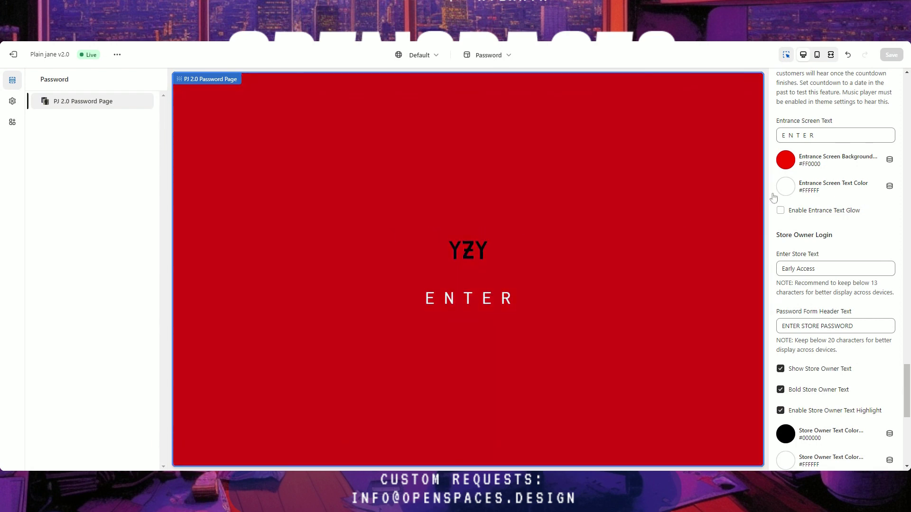
click(787, 160)
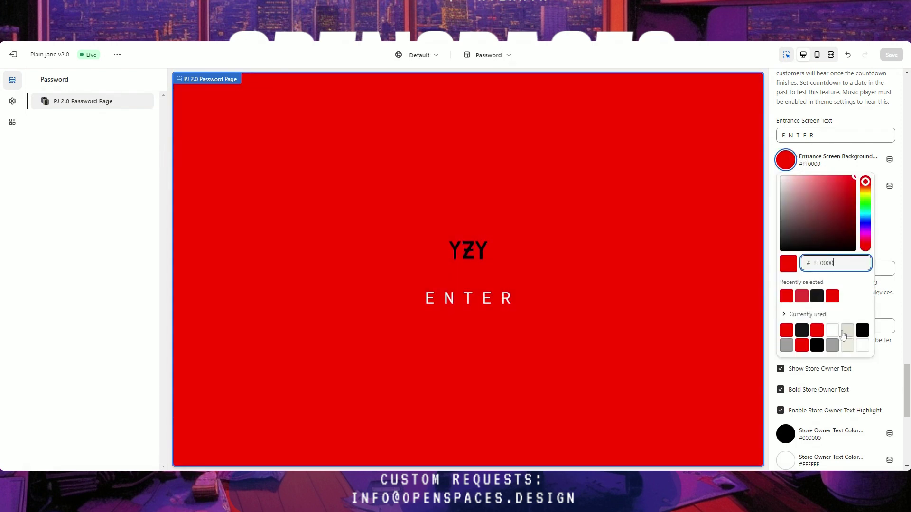
click(786, 345)
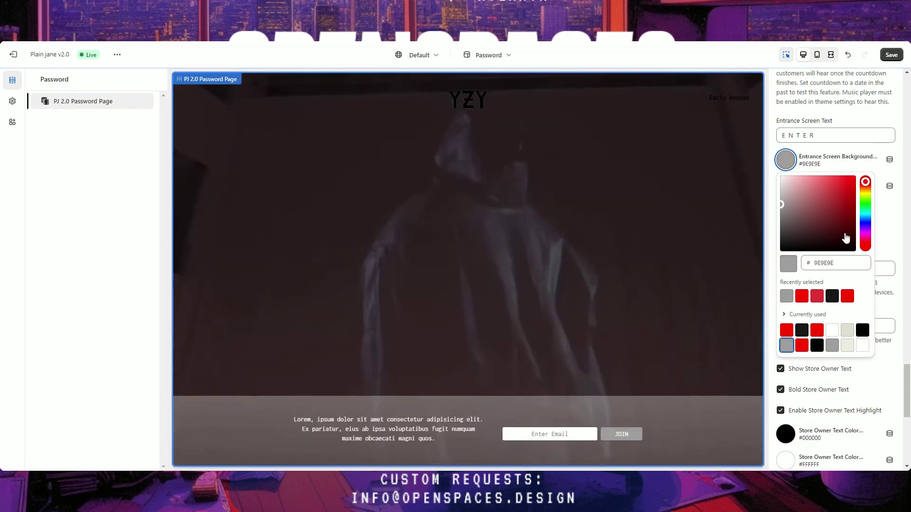
key(Escape)
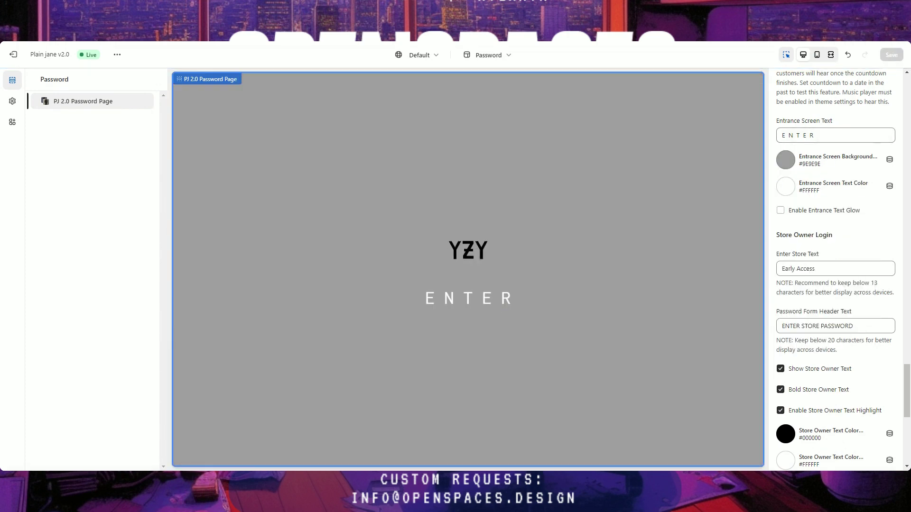
click(806, 213)
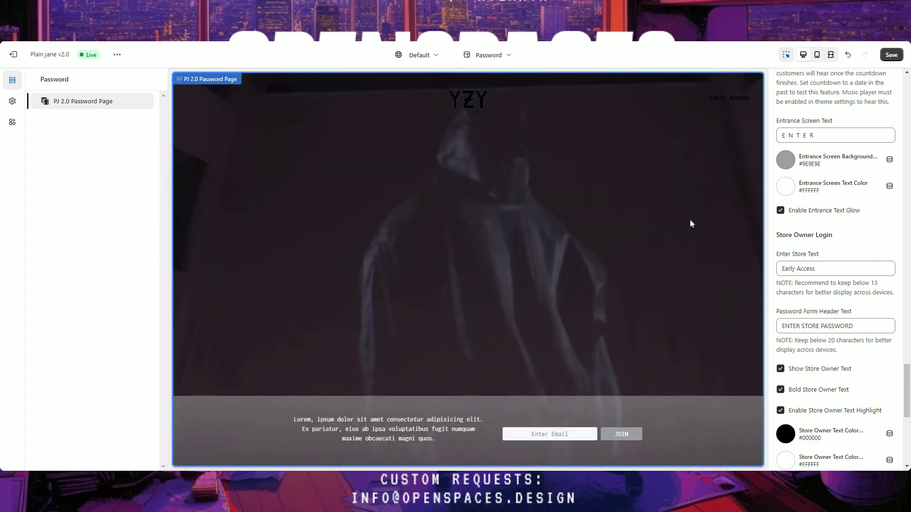
key(ctrl+s)
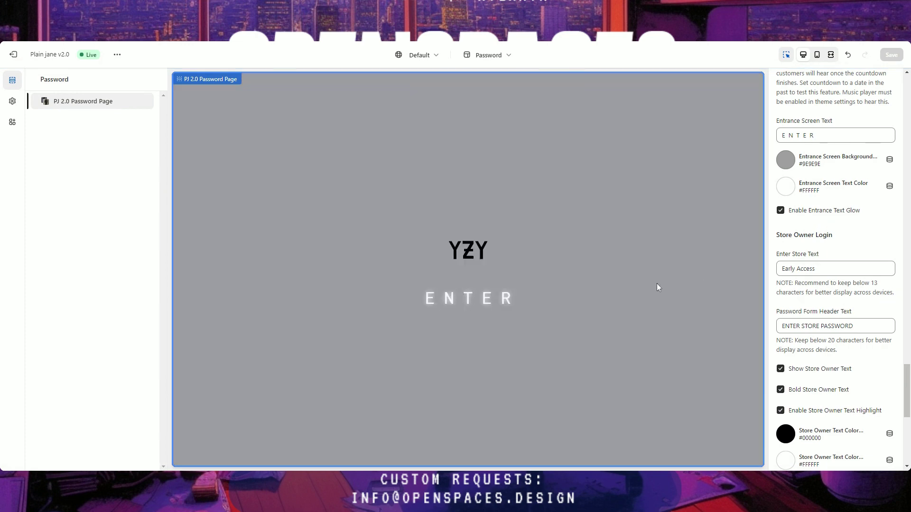
Set the countdown timer's month to Nov and save the change to bring the countdown back
scroll(807, 292, down, 2)
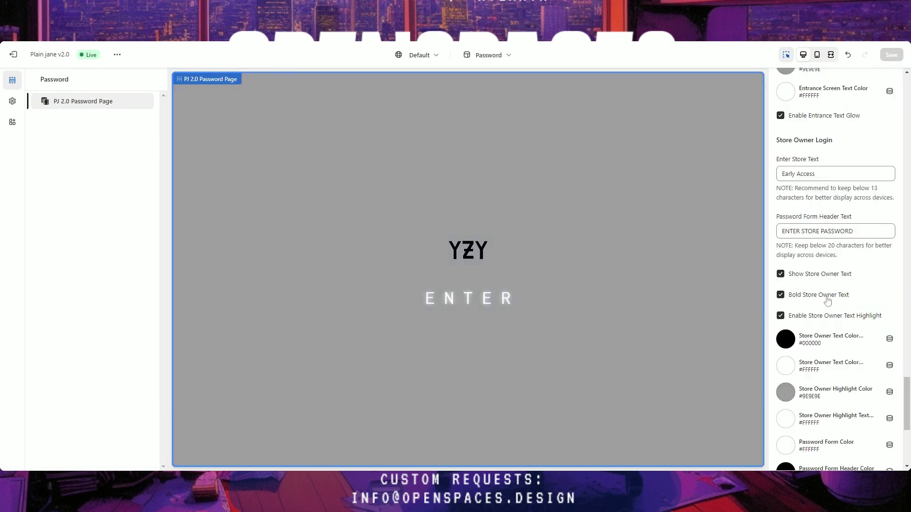
scroll(827, 302, down, 1)
scroll(821, 298, up, 2)
scroll(781, 230, down, 2)
scroll(796, 257, up, 15)
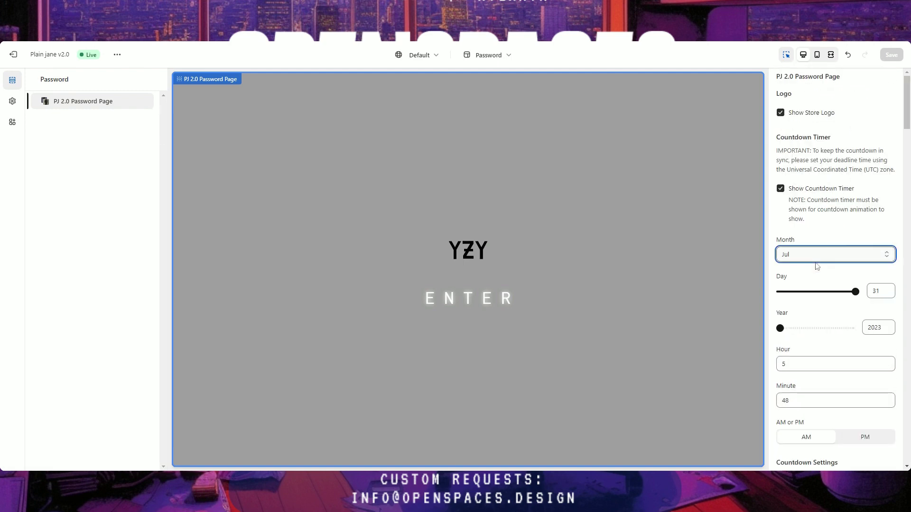
key(Down)
key(Down)
key(Down)
key(Down)
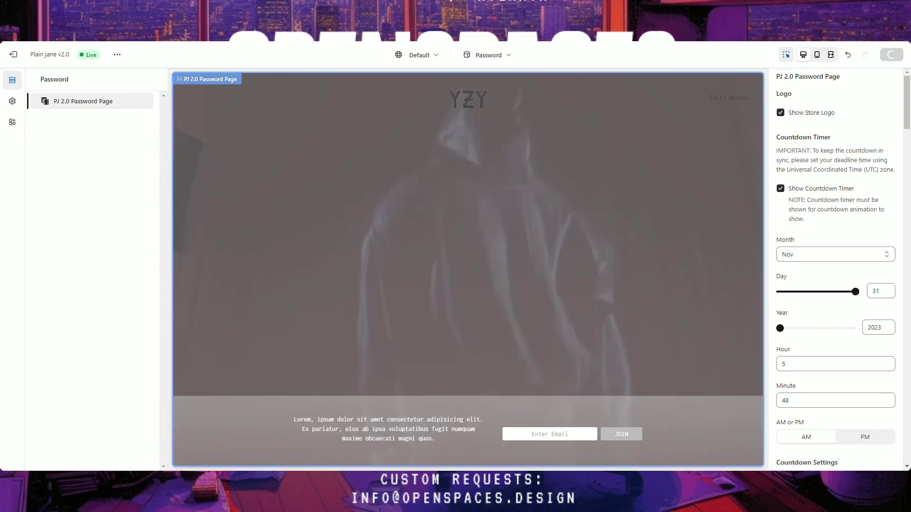
Examine the Store Owner Login settings and preview the store password form opened from the Early Access link, closing it again
scroll(787, 258, down, 20)
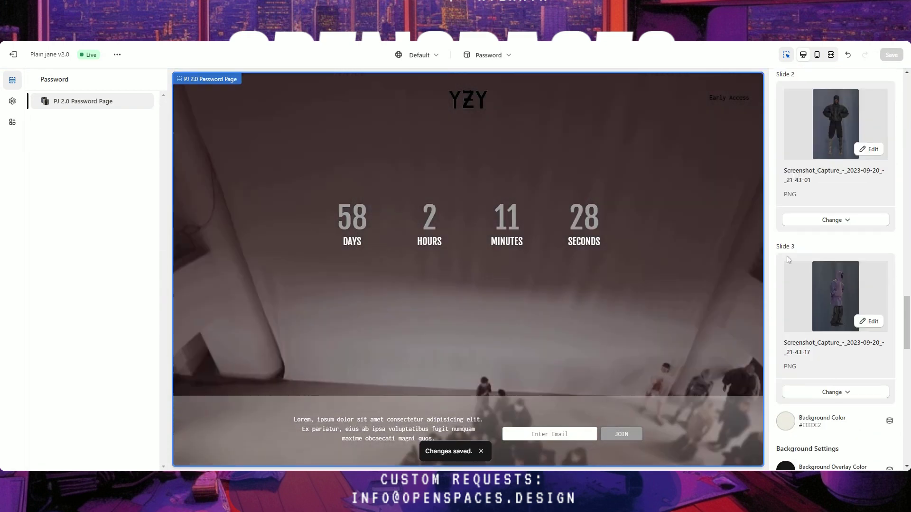
scroll(787, 259, down, 8)
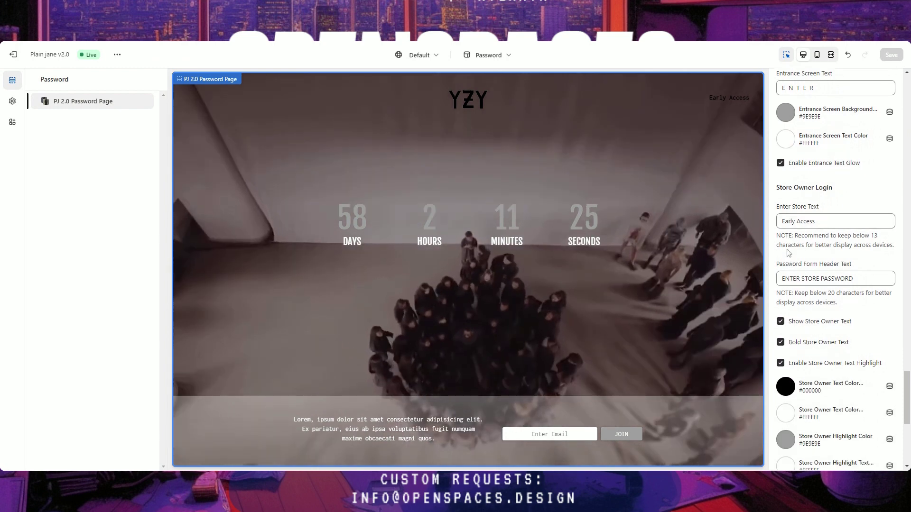
scroll(787, 211, down, 1)
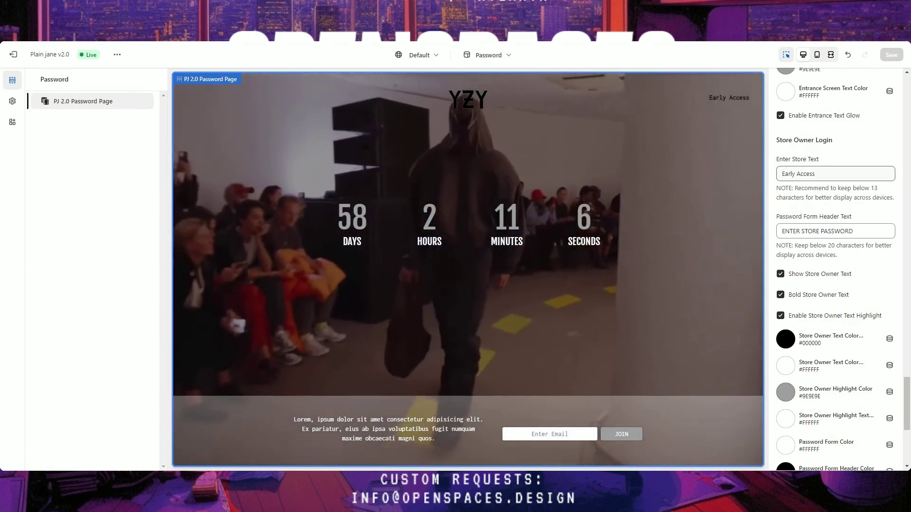
click(736, 101)
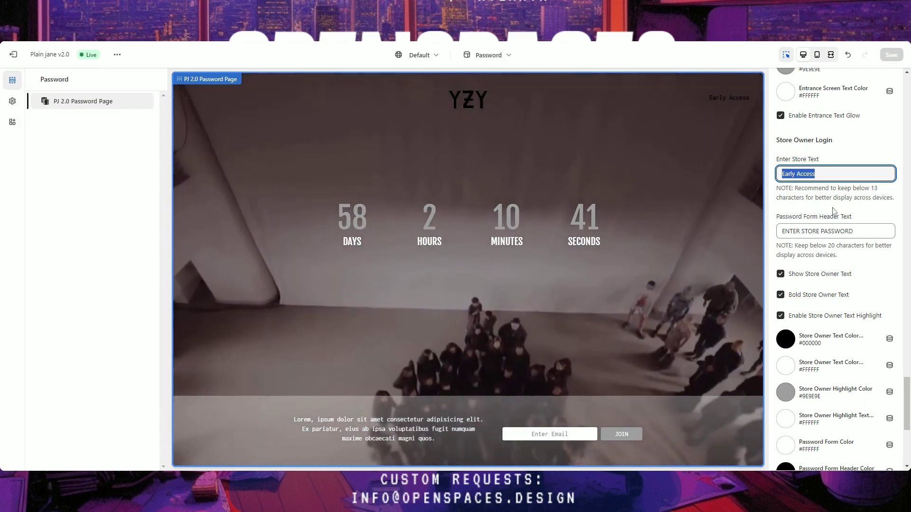
scroll(835, 266, down, 1)
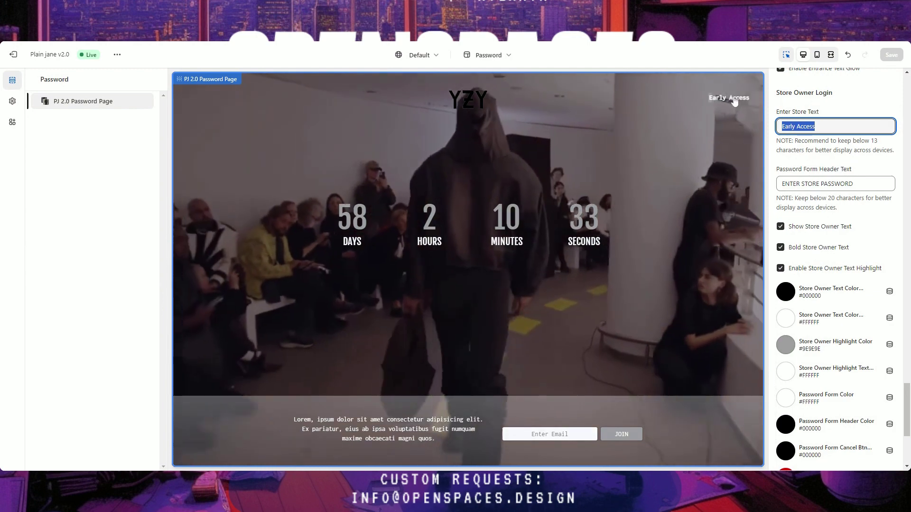
click(730, 97)
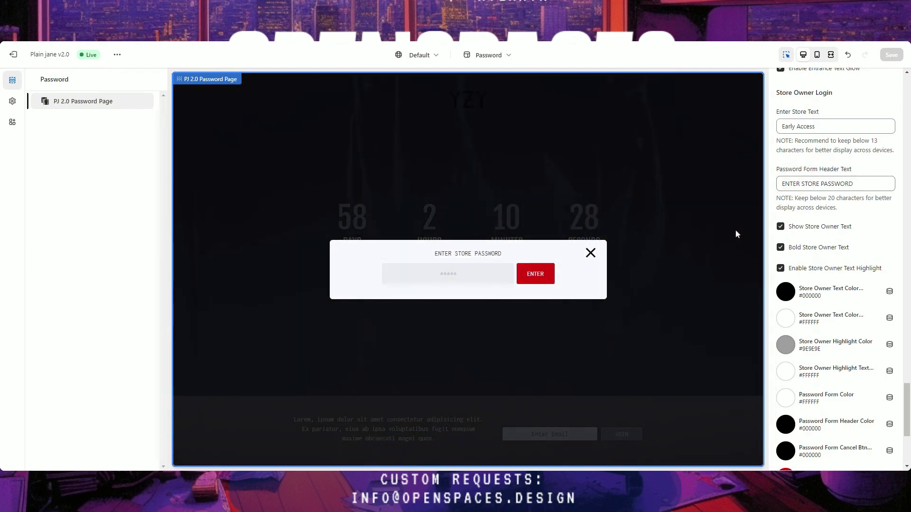
scroll(830, 257, down, 1)
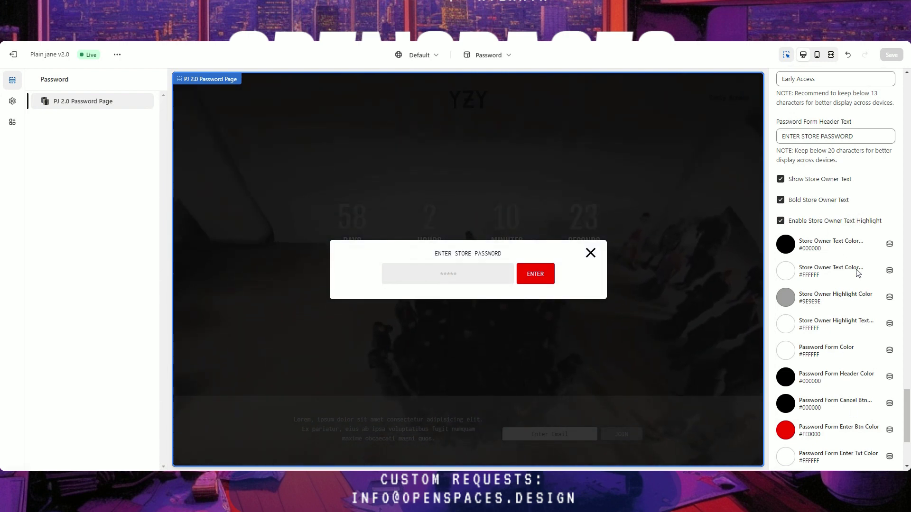
click(591, 252)
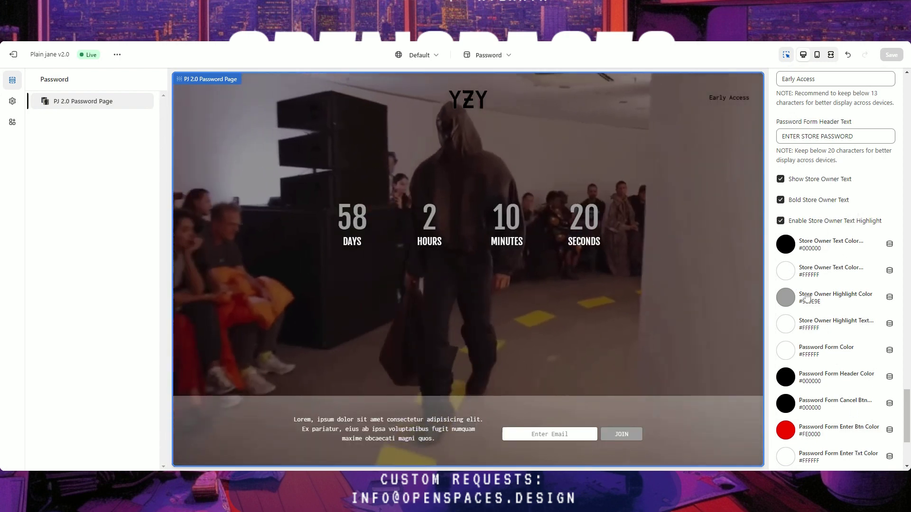
scroll(805, 298, down, 3)
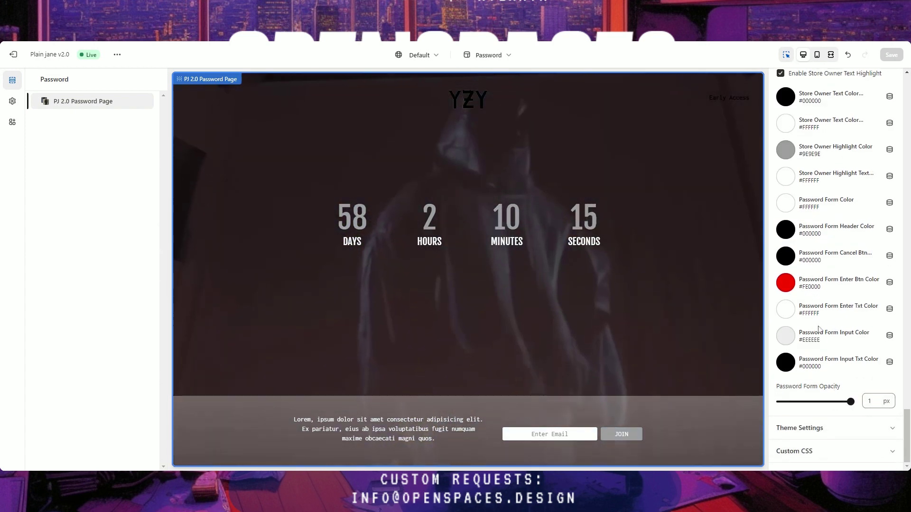
scroll(819, 327, up, 5)
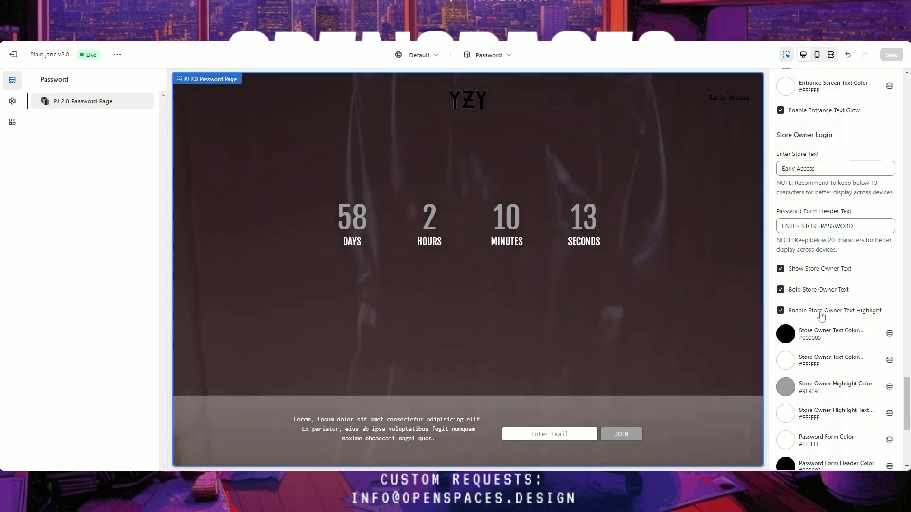
Examine the Countdown Timer settings and their note on setting the deadline in the UTC zone
scroll(821, 316, up, 15)
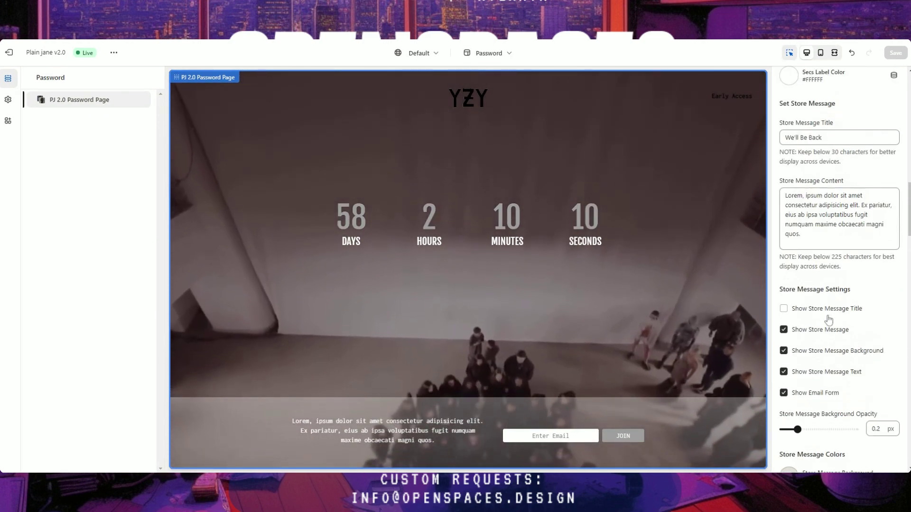
scroll(828, 321, up, 15)
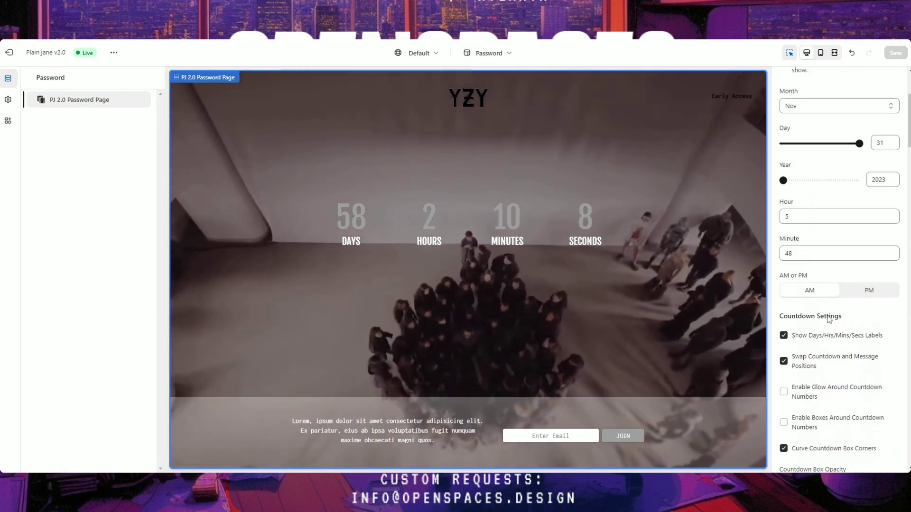
scroll(828, 315, up, 3)
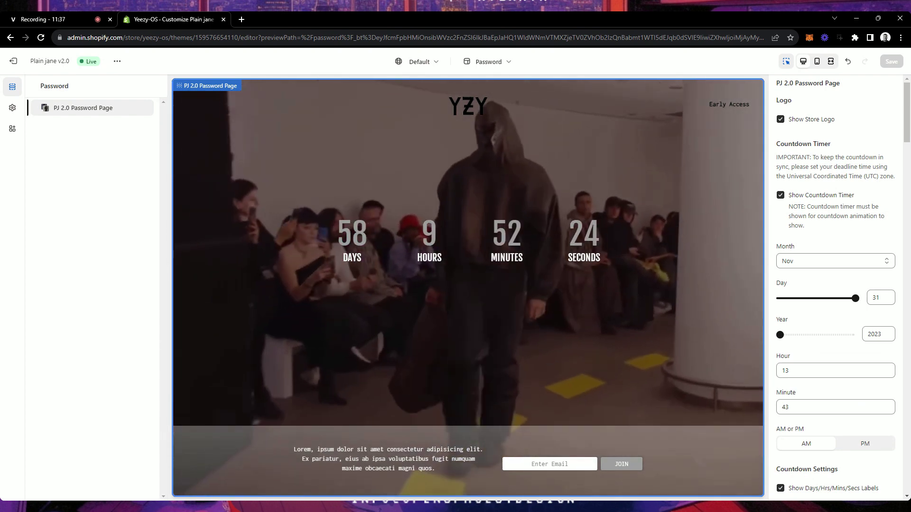
scroll(835, 284, down, 1)
scroll(805, 195, up, 1)
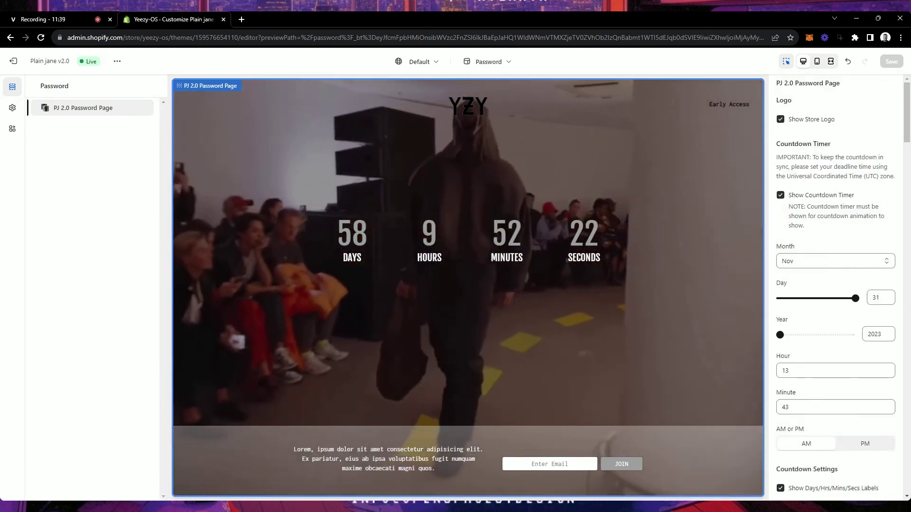
drag(787, 176, 894, 176)
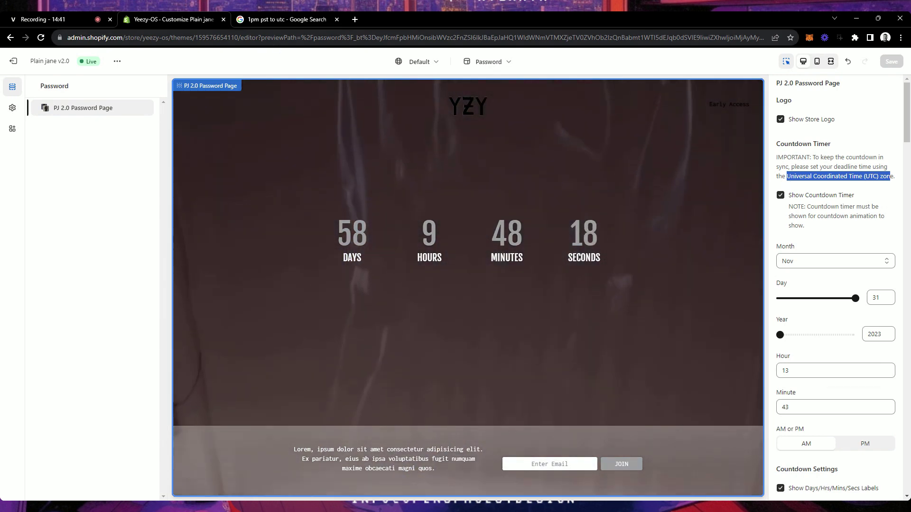
click(831, 239)
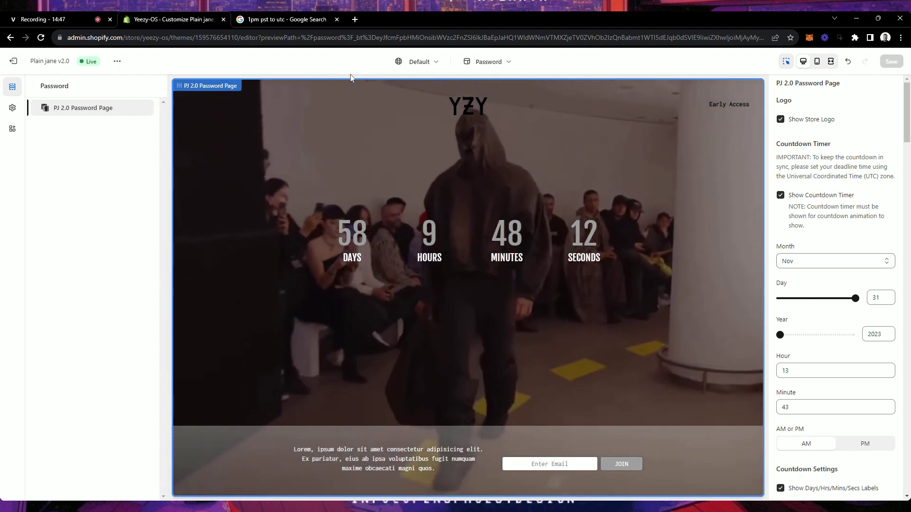
Set the countdown deadline to month Oct, hour 1, minute 00 and PM
click(812, 261)
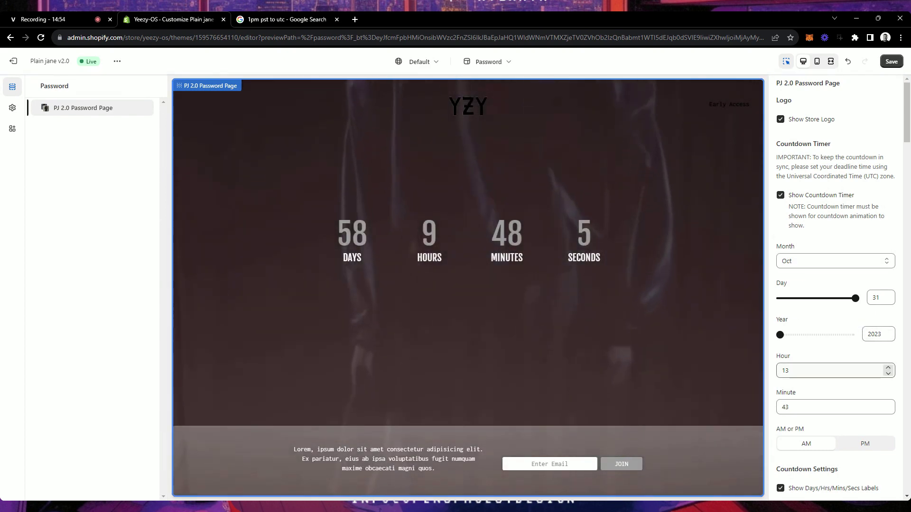
click(888, 373)
click(887, 369)
key(Tab)
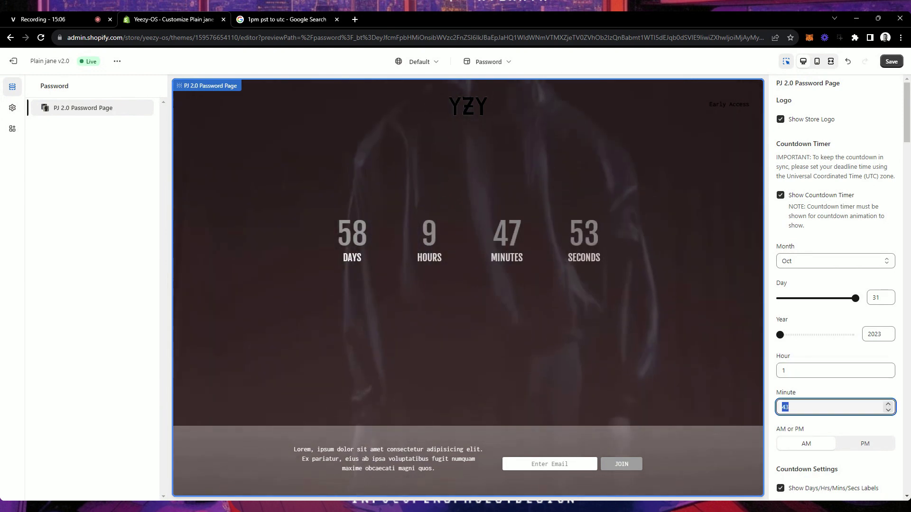
text(00)
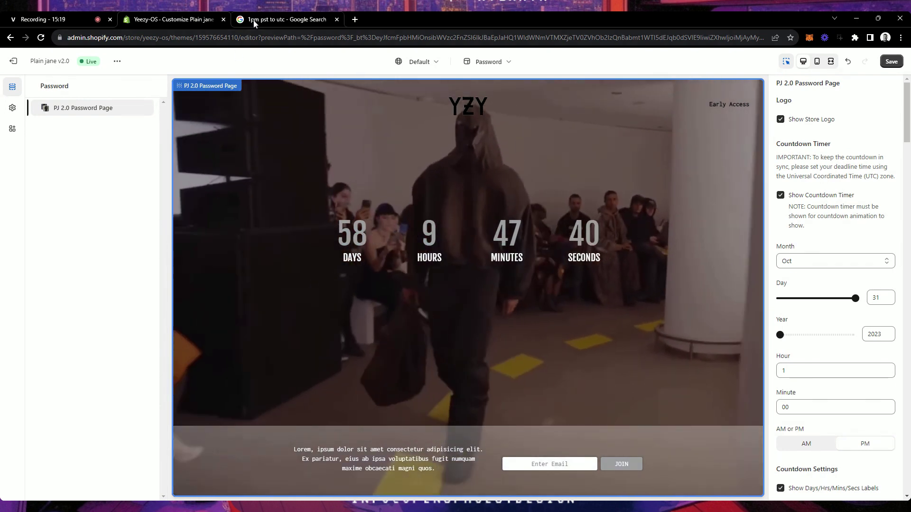
Check the 1pm PST to UTC conversion in the Google Search tab, set the countdown hour to 8 and save
click(255, 21)
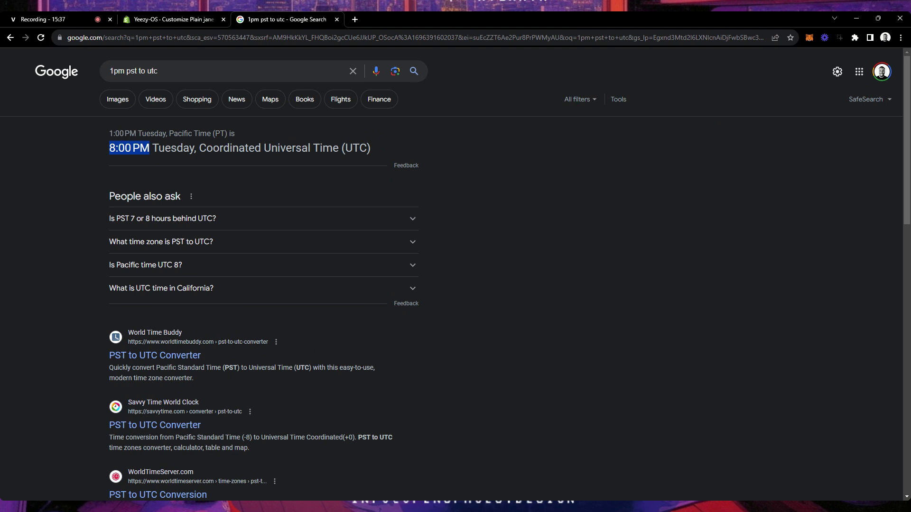
click(141, 19)
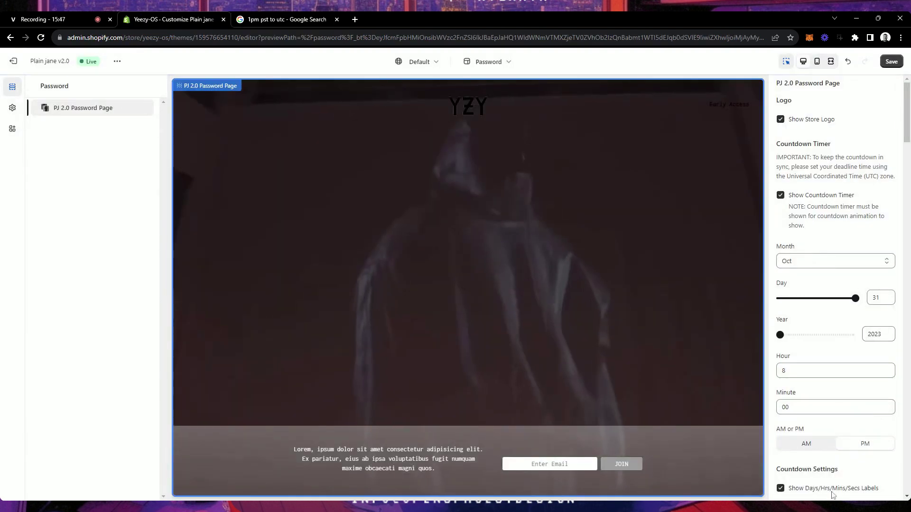
click(892, 62)
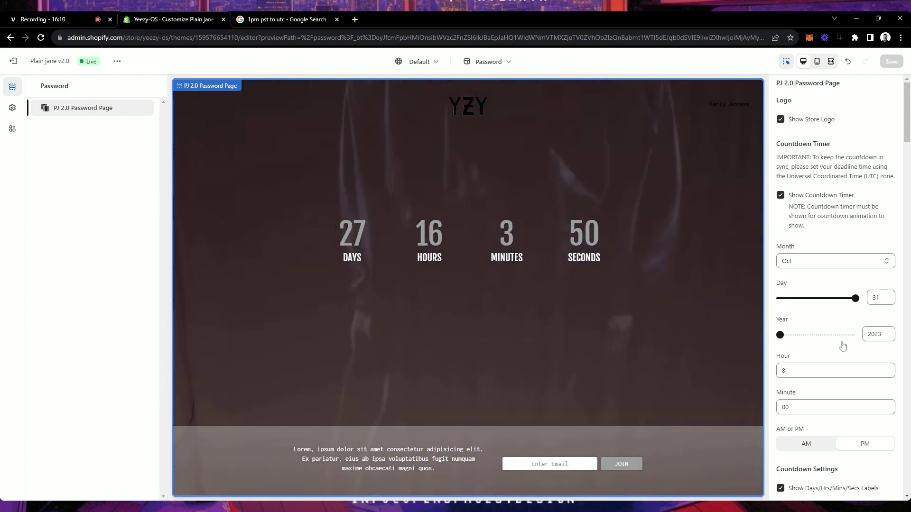
scroll(842, 346, down, 3)
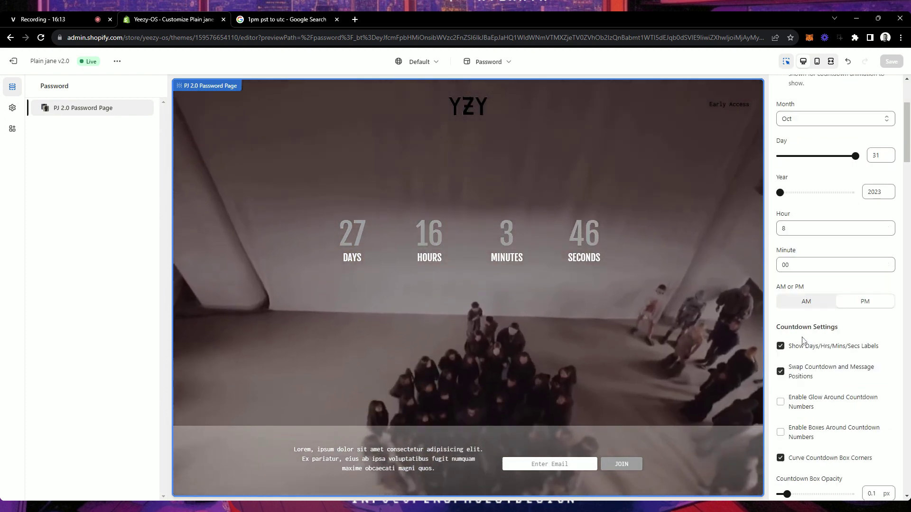
scroll(803, 340, down, 1)
scroll(802, 342, down, 1)
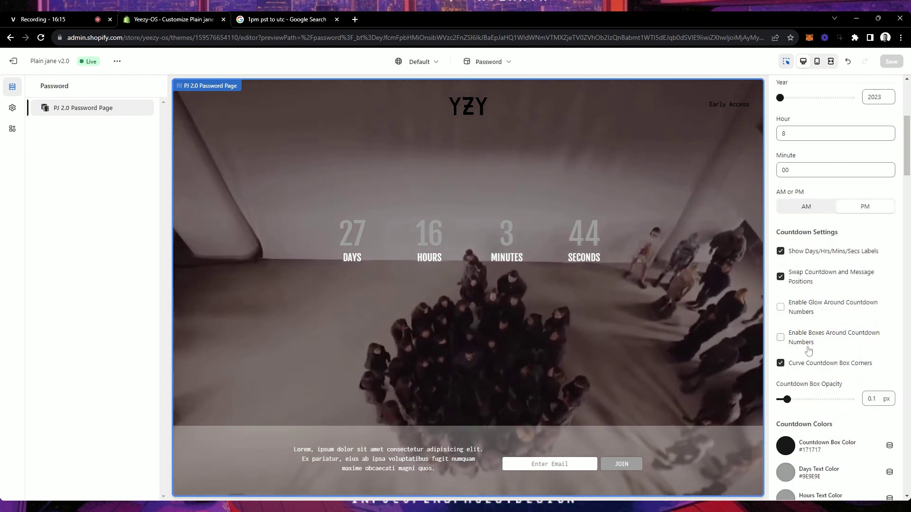
scroll(806, 350, up, 3)
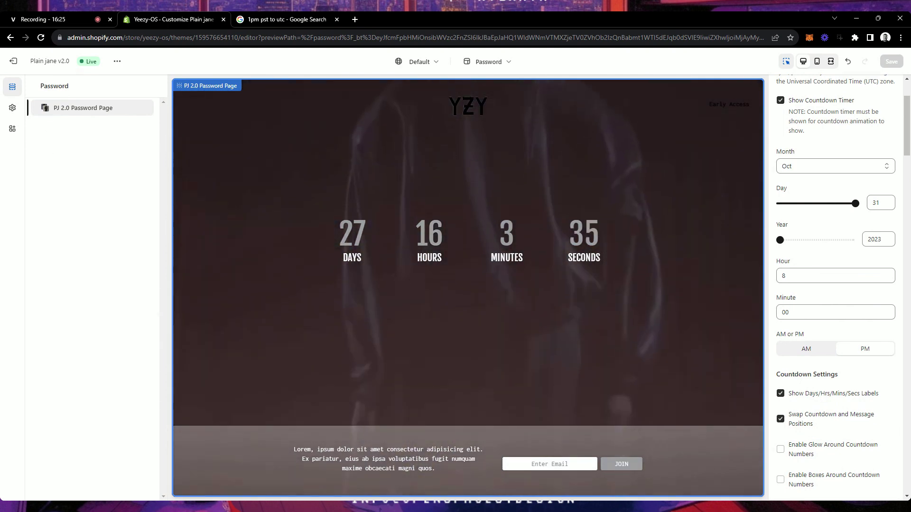
Open the store admin's Themes page in a new browser tab and switch to it
middle_click(14, 62)
click(262, 20)
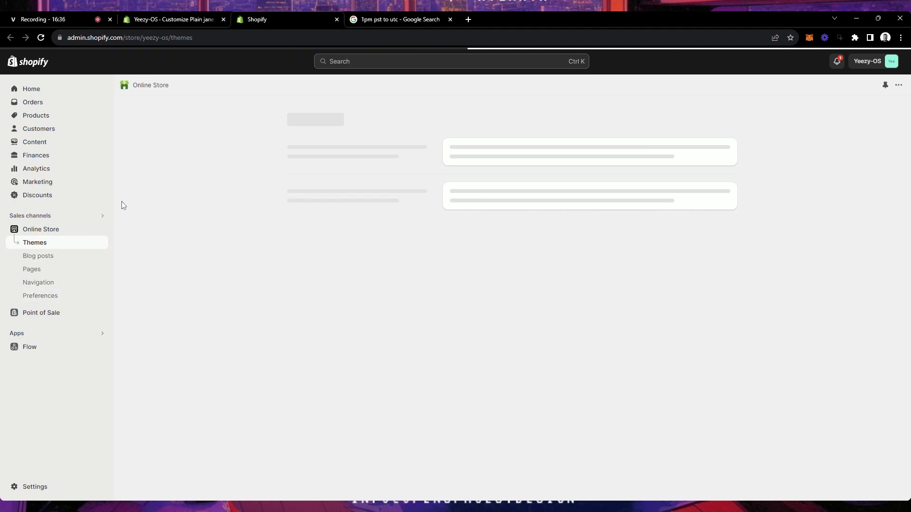
Open the online store's Preferences and examine the password protection settings under Restrict store access
click(40, 296)
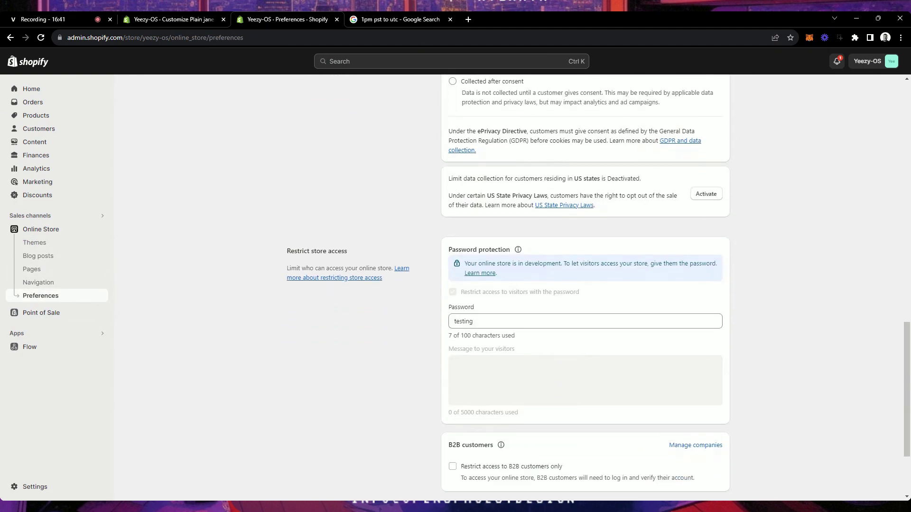
scroll(481, 346, down, 3)
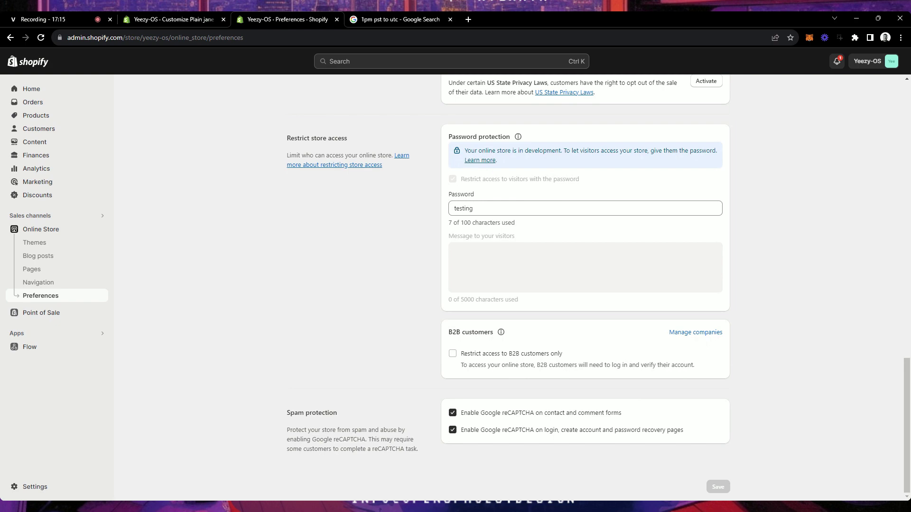
Return to the theme customizer's browser tab and review the password page's countdown, store message and background settings
click(173, 20)
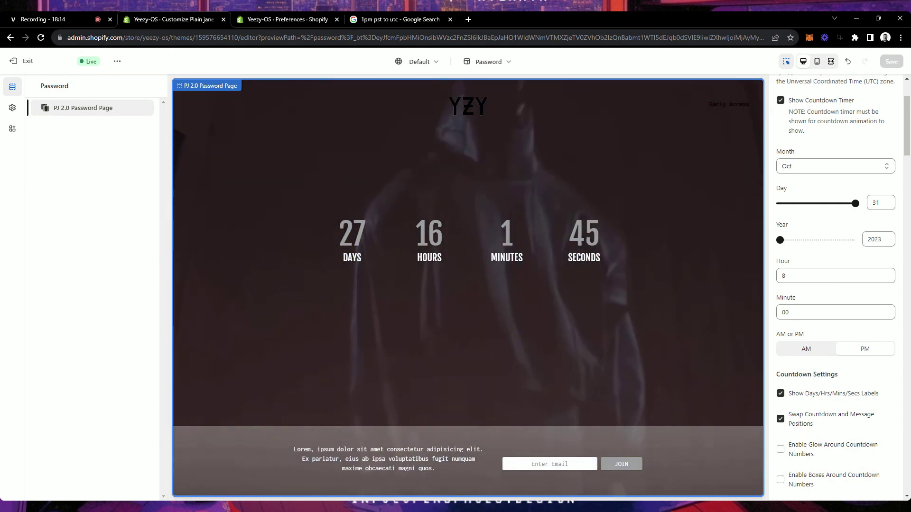
scroll(803, 309, down, 6)
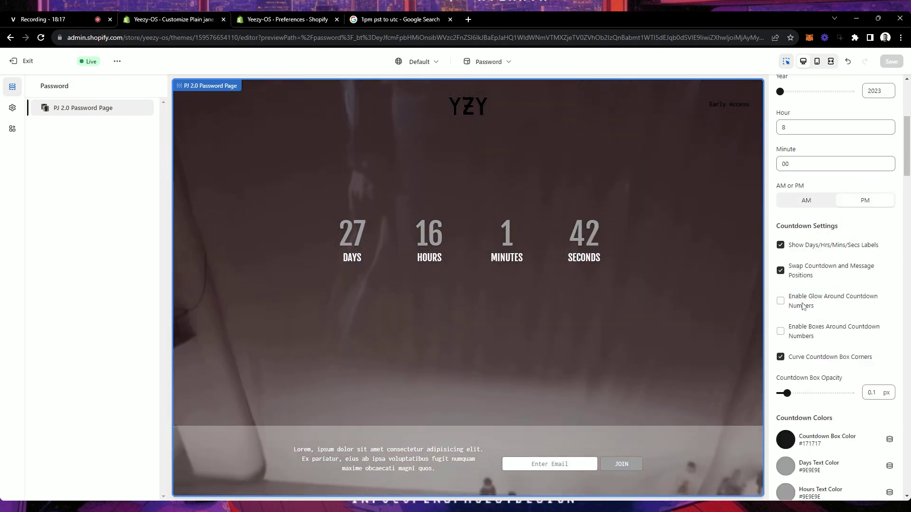
scroll(803, 306, down, 15)
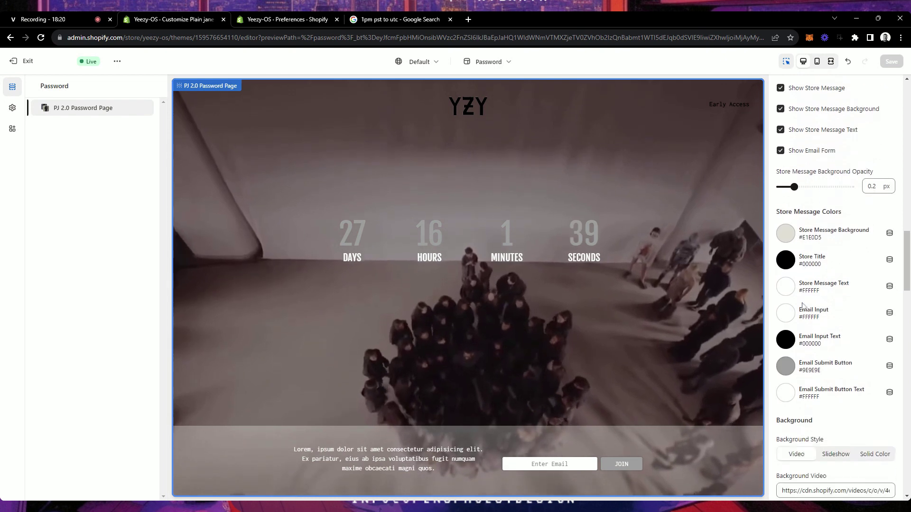
scroll(802, 303, down, 1)
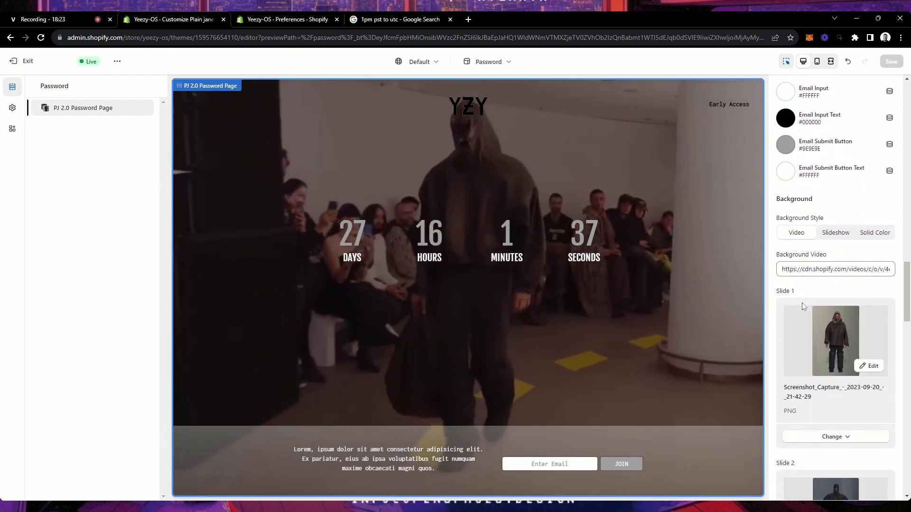
scroll(797, 313, down, 1)
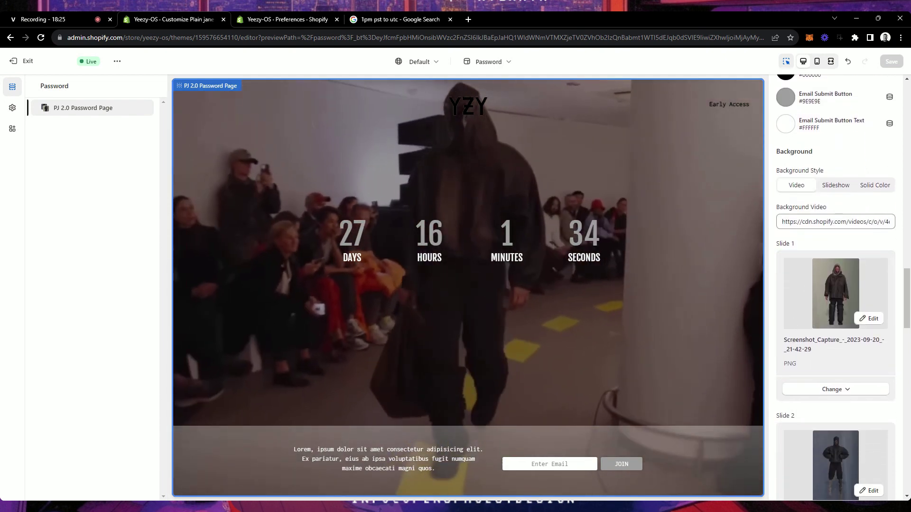